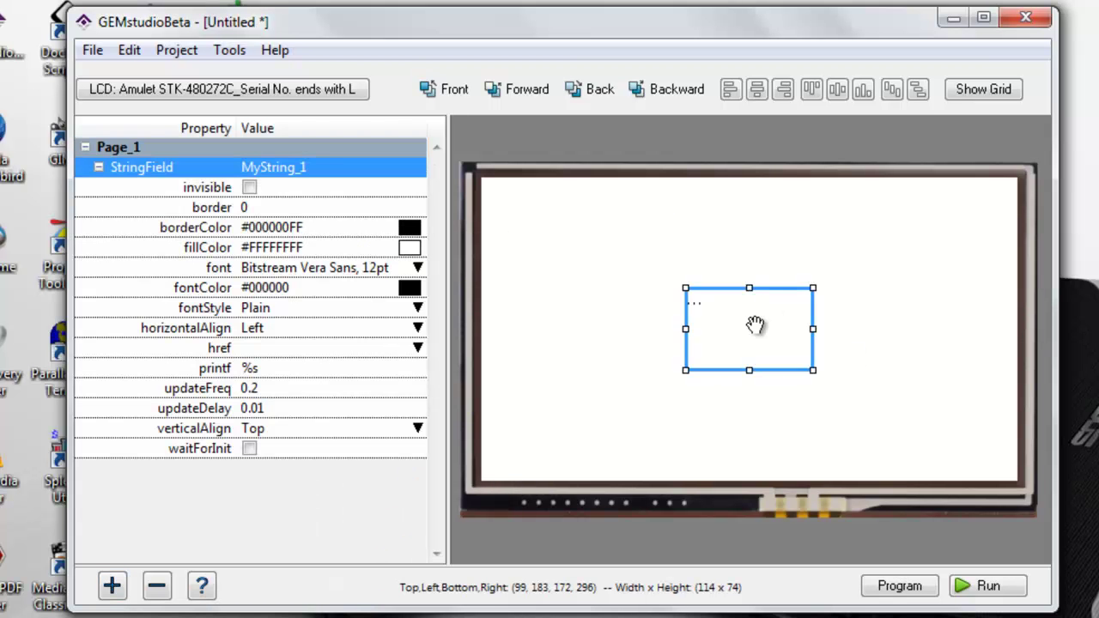
Lay out two string fields down the page's left side and add a numeric field in the top row.
{"action": "left_click_drag", "start_coordinate": [758, 328], "coordinate": [570, 257]}
{"action": "left_click", "coordinate": [112, 586]}
{"action": "left_click", "coordinate": [394, 430]}
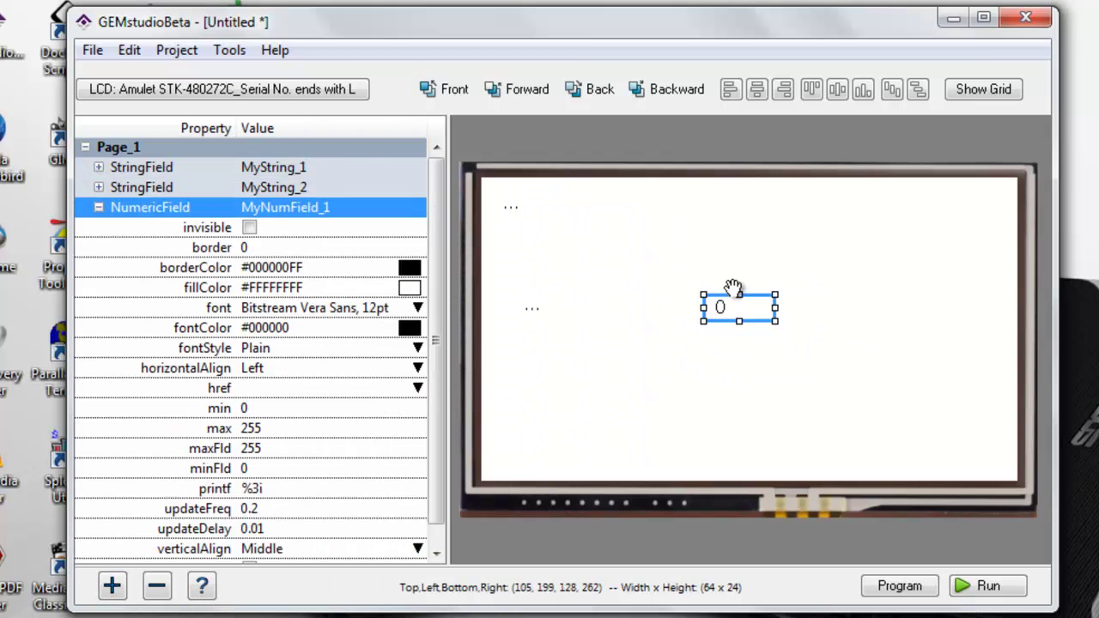
{"action": "left_click_drag", "start_coordinate": [728, 298], "coordinate": [845, 216]}
Duplicate the numeric field four times, arranging three in the top row and two beside the second string field.
{"action": "key", "text": "ctrl+v"}
{"action": "key", "text": "ctrl+v"}
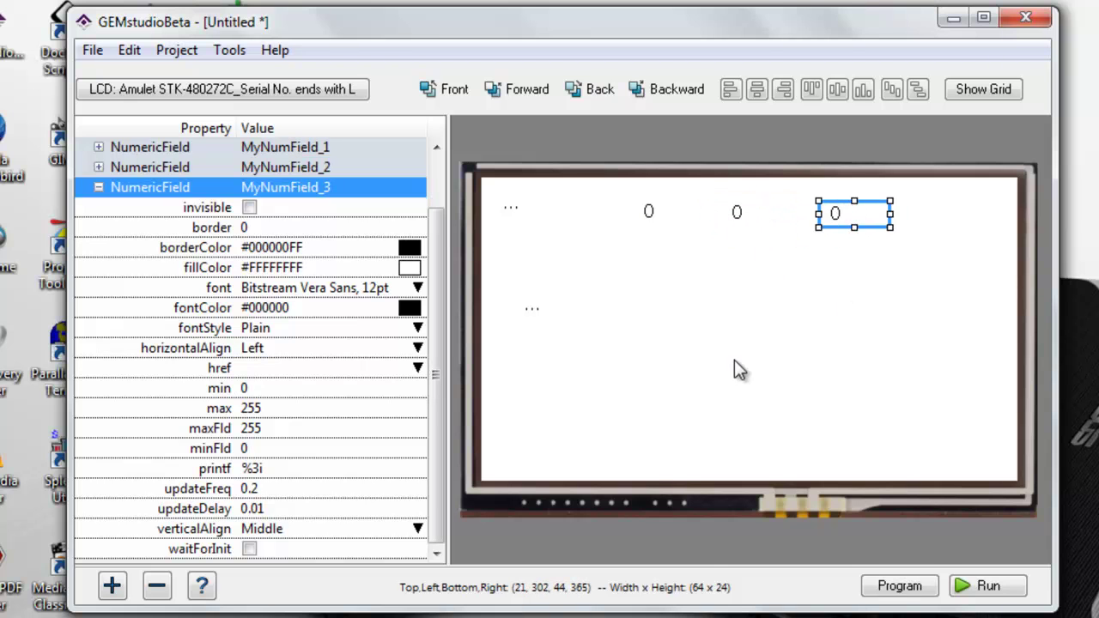
{"action": "key", "text": "ctrl+v"}
{"action": "left_click_drag", "start_coordinate": [738, 369], "coordinate": [812, 309]}
{"action": "key", "text": "ctrl+v"}
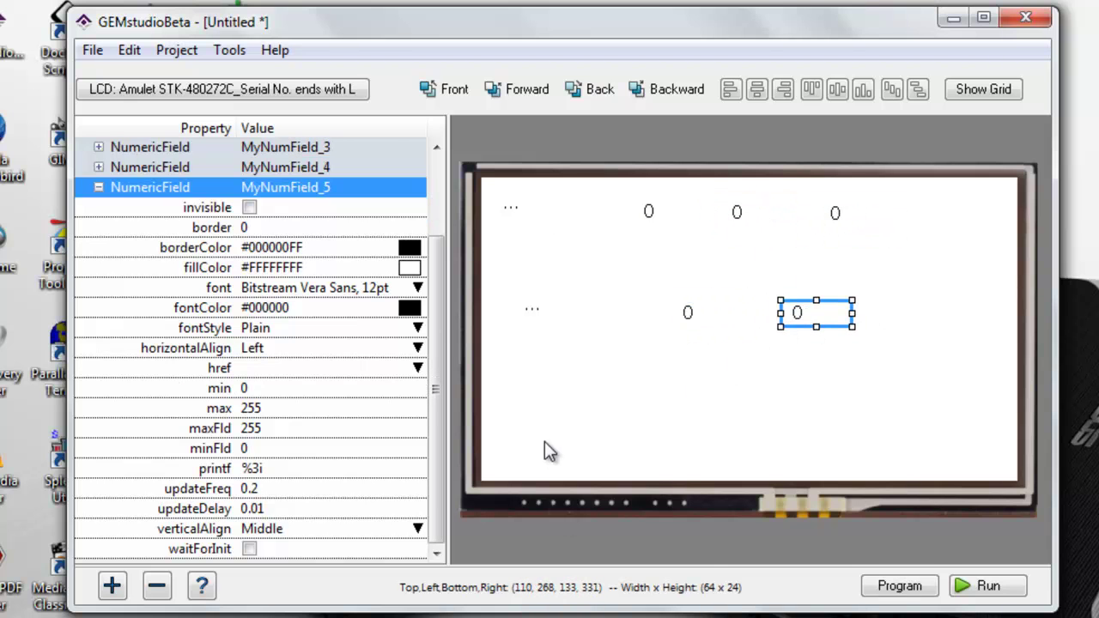
Add the options parameter to the first string field, MyString_1.
{"action": "left_click", "coordinate": [529, 204]}
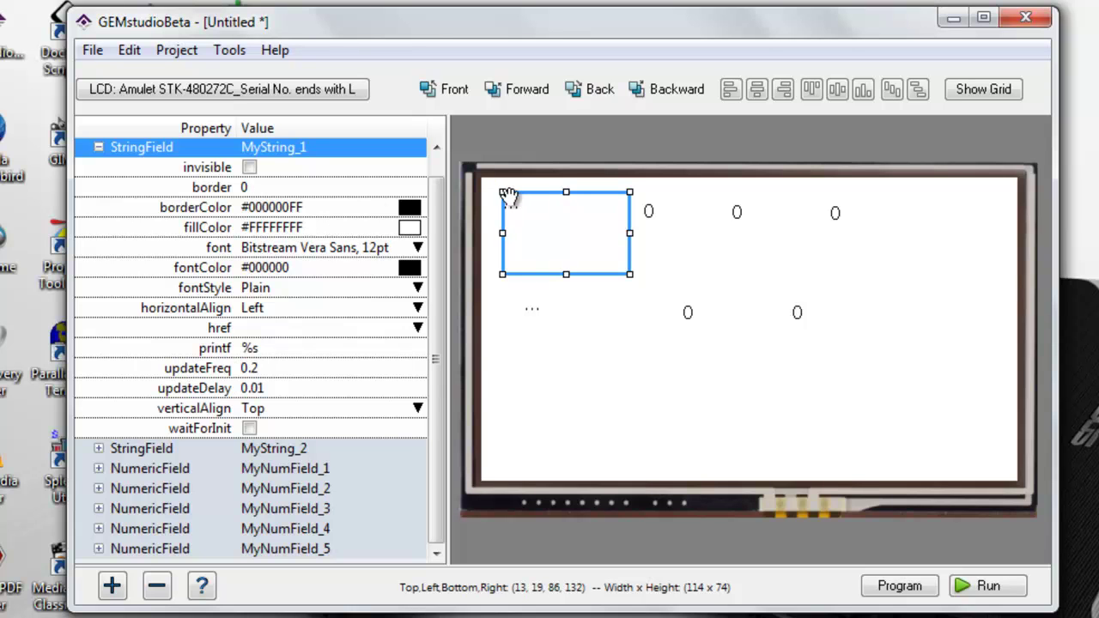
{"action": "right_click", "coordinate": [200, 211]}
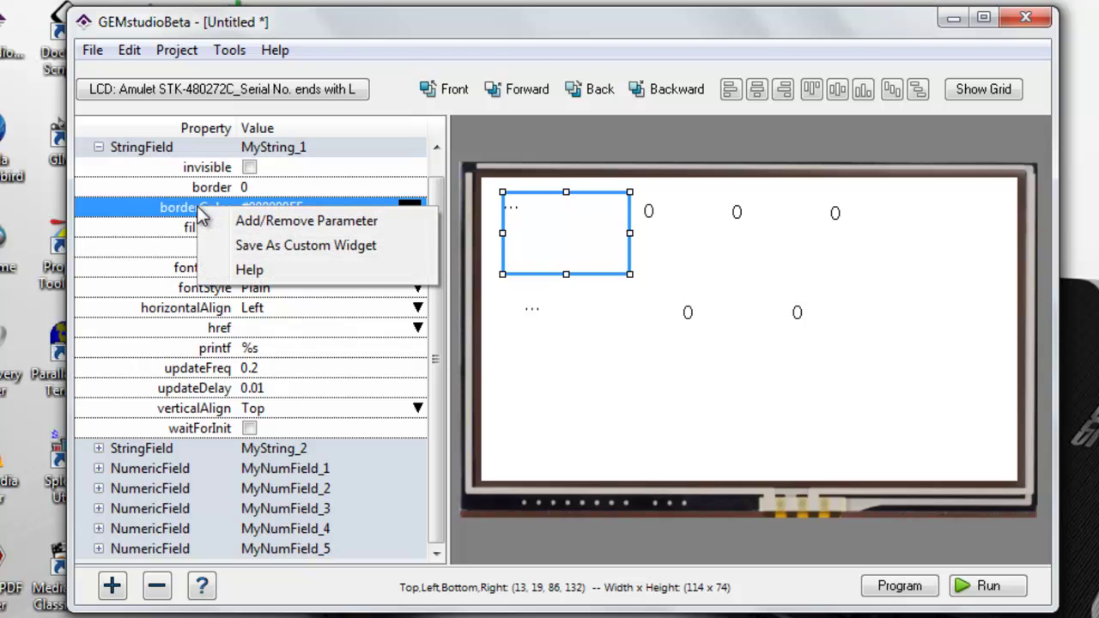
{"action": "left_click", "coordinate": [262, 220]}
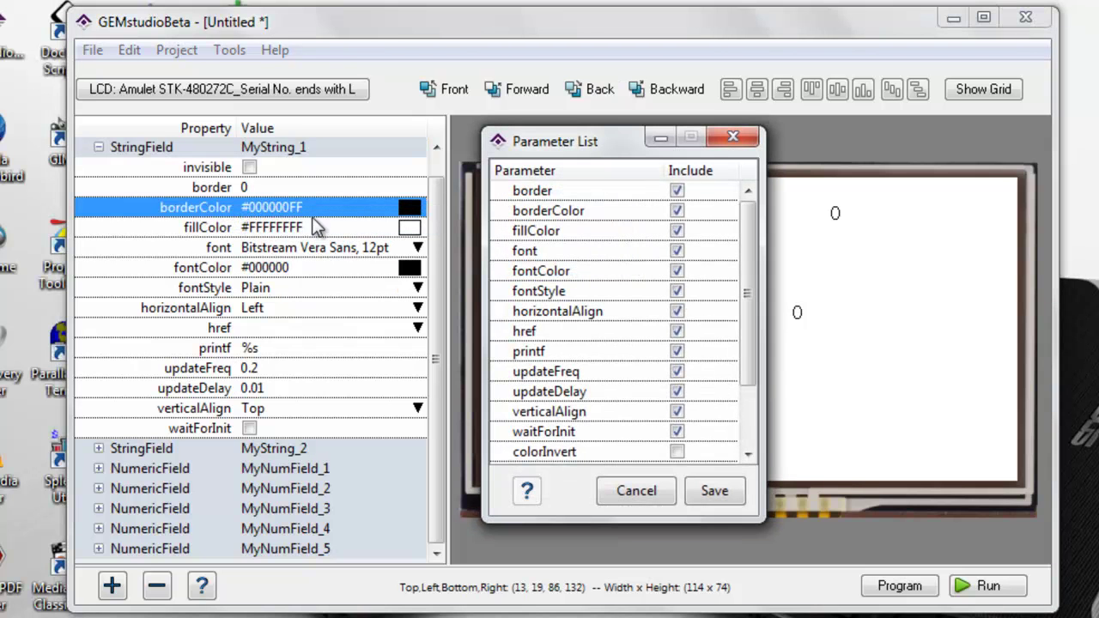
{"action": "left_click", "coordinate": [750, 419]}
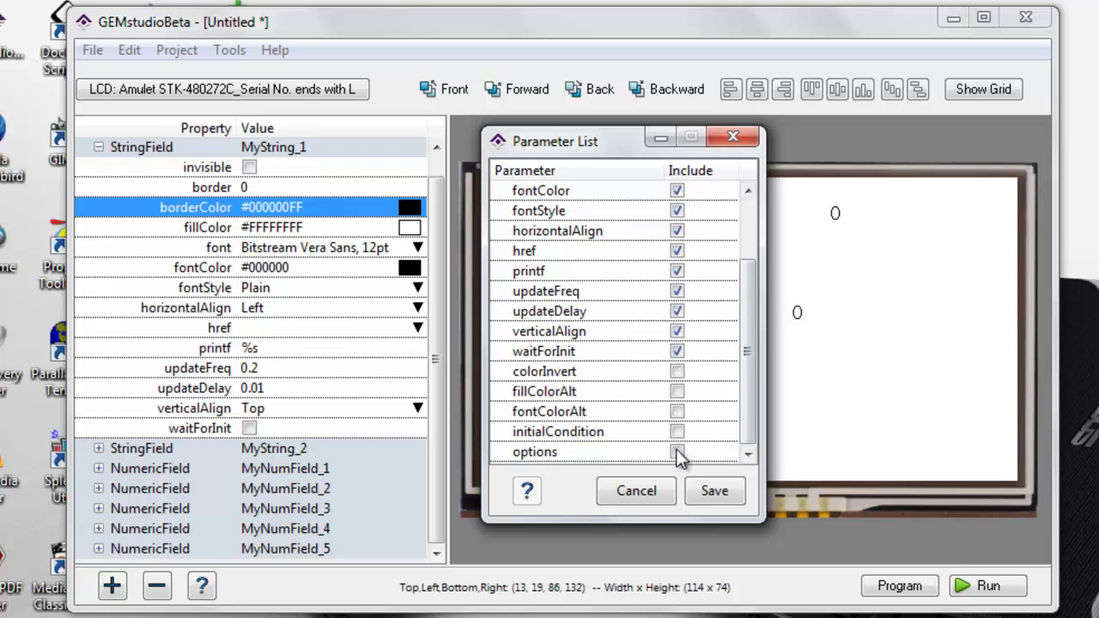
{"action": "left_click", "coordinate": [678, 452]}
{"action": "left_click", "coordinate": [709, 493]}
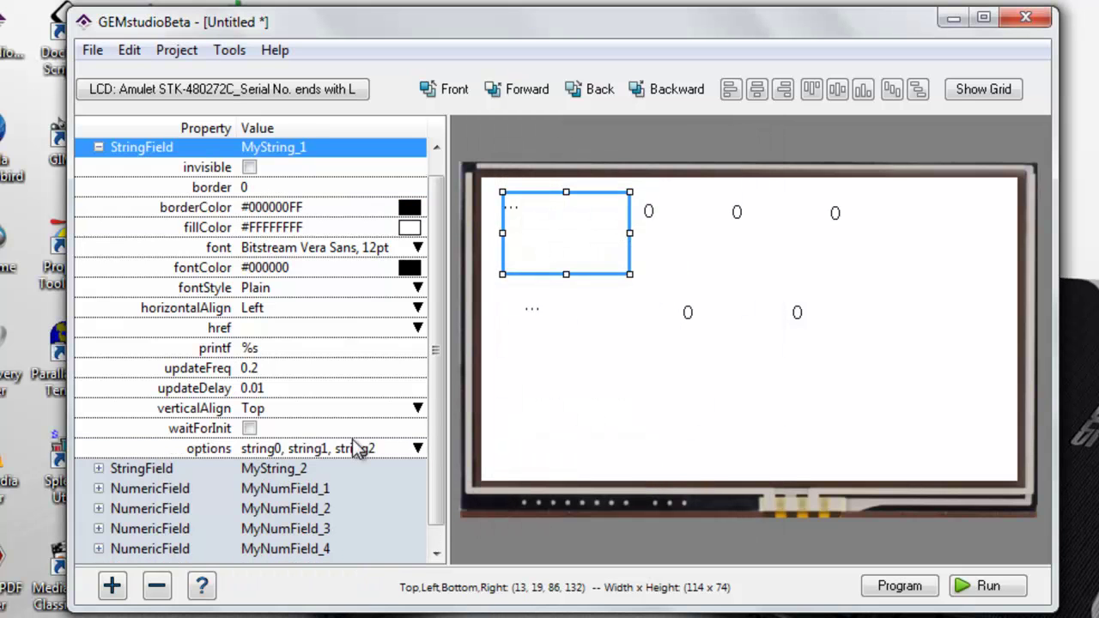
Add four entries to MyString_1's options list and define Sun 1, Mon 2, Tues 3 and Wed 4.
{"action": "left_click", "coordinate": [357, 448]}
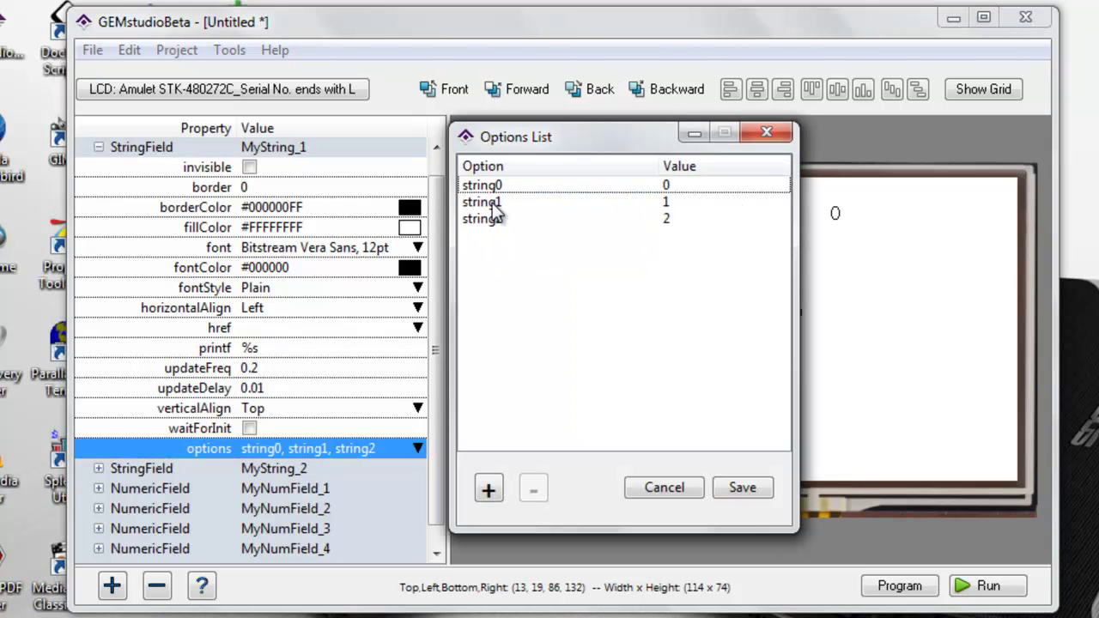
{"action": "left_click", "coordinate": [489, 489]}
{"action": "left_click", "coordinate": [489, 489]}
{"action": "left_click", "coordinate": [488, 489]}
{"action": "left_click", "coordinate": [489, 489]}
{"action": "left_click", "coordinate": [477, 185]}
{"action": "type", "text": "Sun\t1\t"}
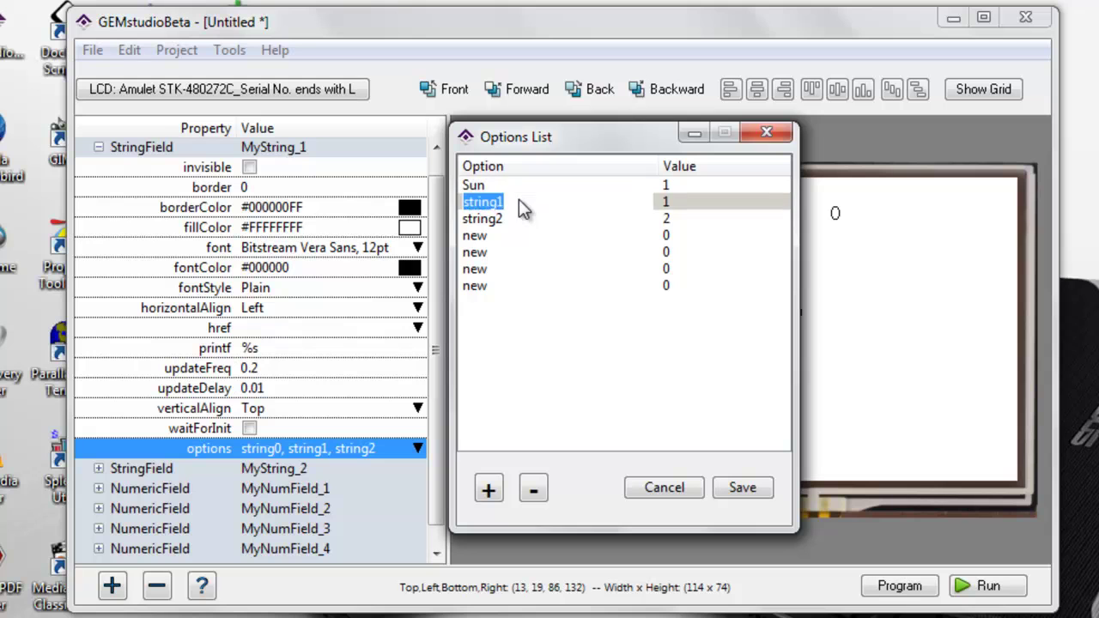
{"action": "type", "text": "Mon\t2\tTues\t3\tWed\t4\t"}
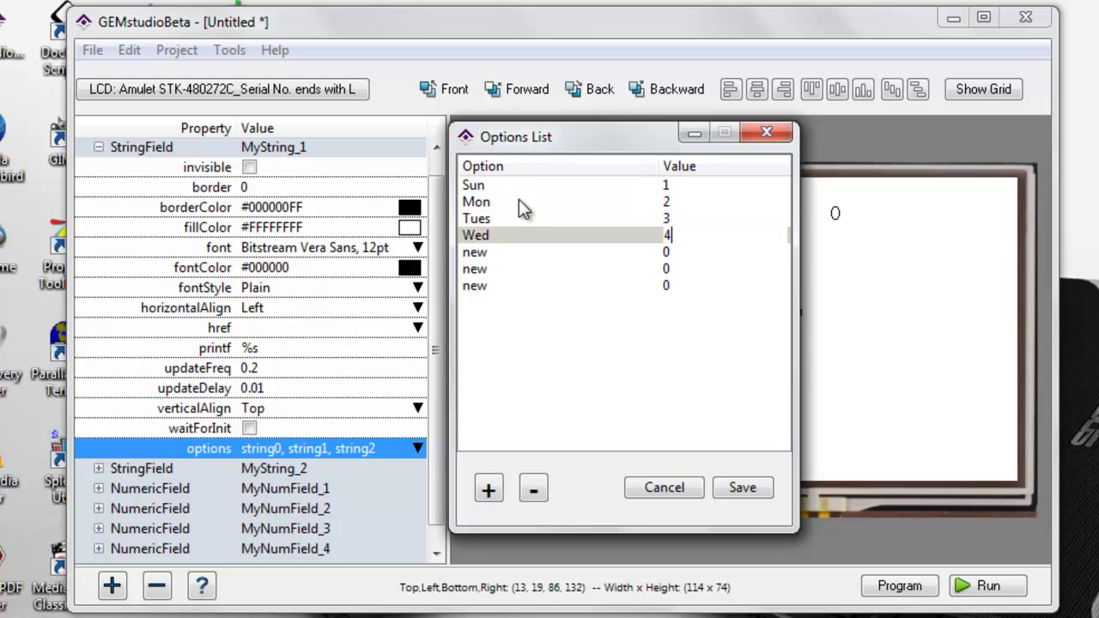
Complete the weekday options with Thur 5, Fri 6 and Sat 7, and save the list.
{"action": "type", "text": "Thur"}
{"action": "key", "text": "Tab"}
{"action": "type", "text": "5"}
{"action": "key", "text": "Tab"}
{"action": "type", "text": "Fri"}
{"action": "key", "text": "Tab"}
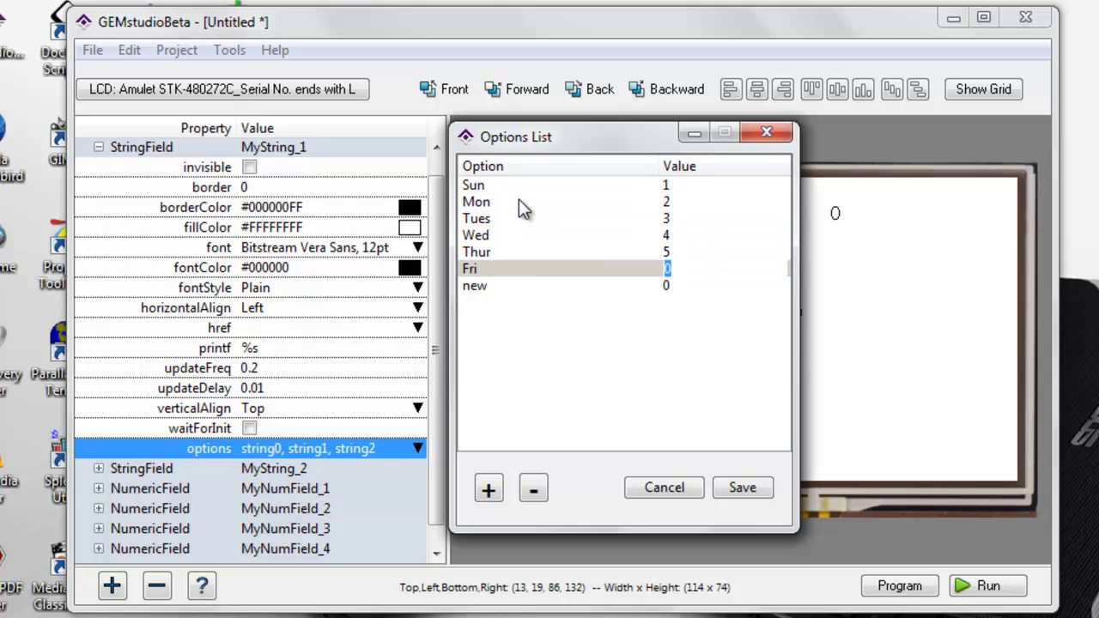
{"action": "type", "text": "6"}
{"action": "key", "text": "Tab"}
{"action": "type", "text": "Sat"}
{"action": "key", "text": "Tab"}
{"action": "type", "text": "7"}
{"action": "left_click", "coordinate": [743, 488]}
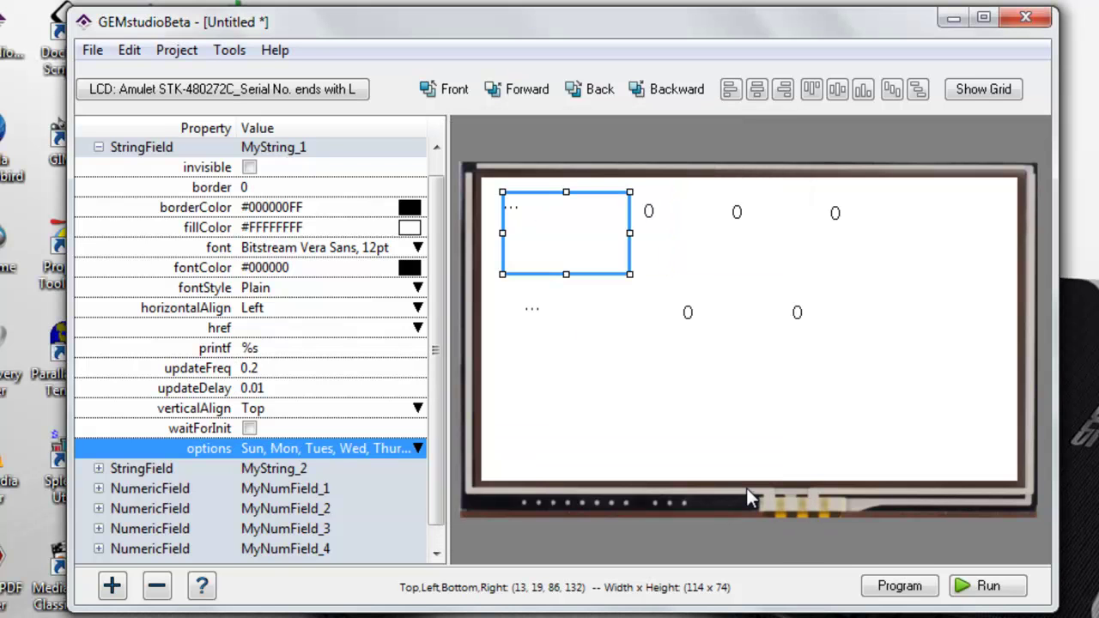
Add the options parameter to the second string field, MyString_2, and extend its list to twelve entries.
{"action": "left_click", "coordinate": [532, 311]}
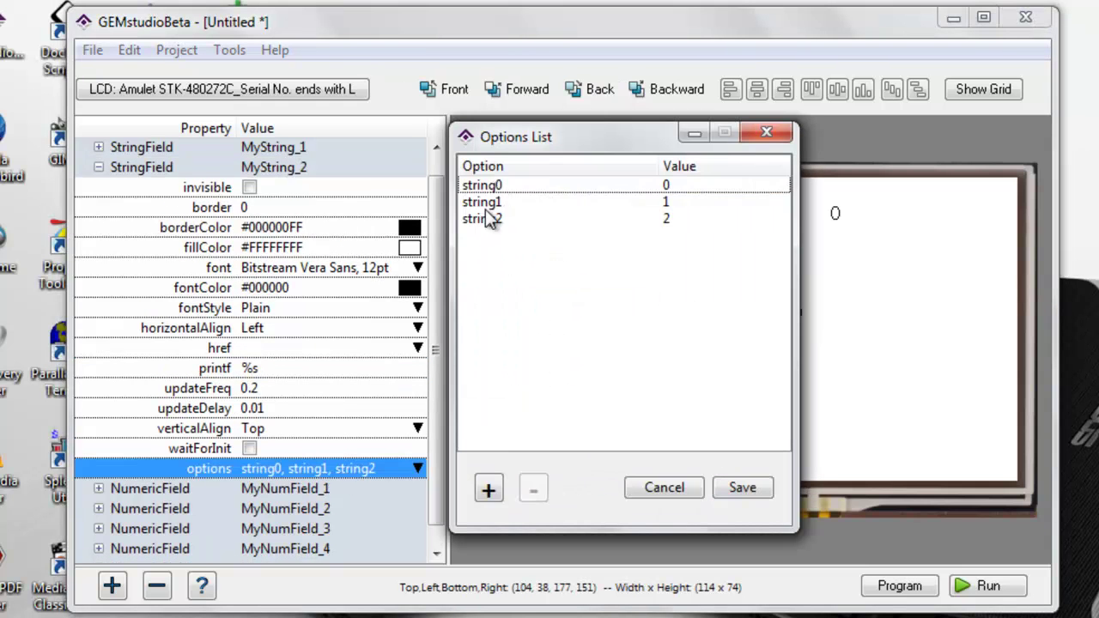
{"action": "left_click", "coordinate": [489, 489]}
{"action": "left_click", "coordinate": [489, 489]}
{"action": "left_click", "coordinate": [488, 490]}
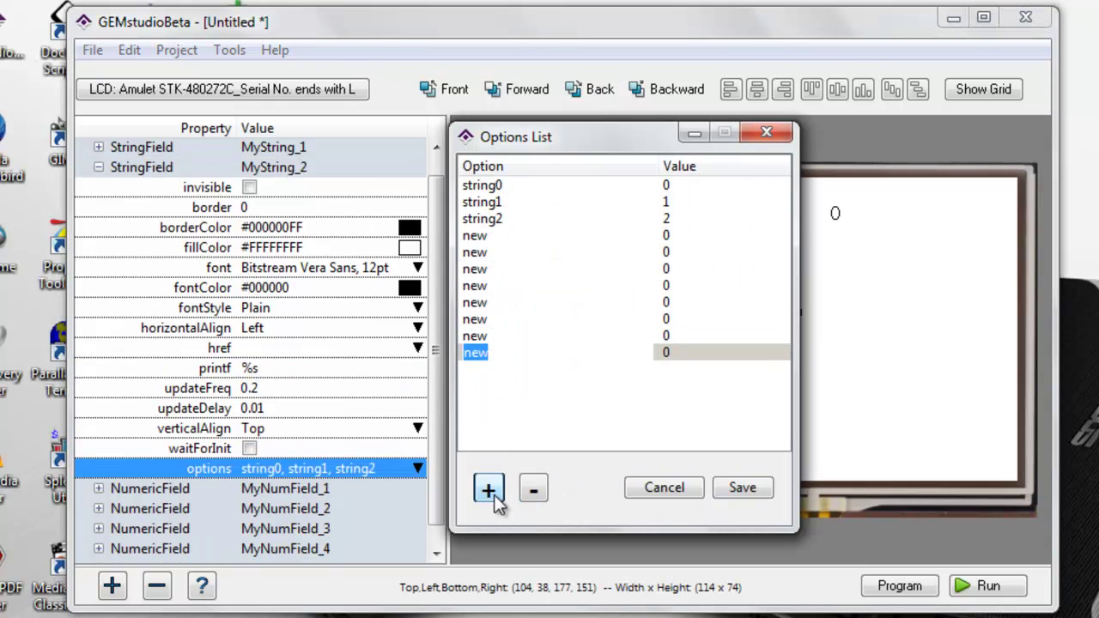
Define month options Jan 1, Feb 2, Mar 3, Apr 4, May 5, June 6 and July 7, and name the eighth Aug.
{"action": "left_click", "coordinate": [630, 182]}
{"action": "type", "text": "Jan"}
{"action": "key", "text": "Tab"}
{"action": "type", "text": "1"}
{"action": "key", "text": "Tab"}
{"action": "type", "text": "Feb"}
{"action": "key", "text": "Tab"}
{"action": "key", "text": "Tab"}
{"action": "left_click", "coordinate": [497, 203]}
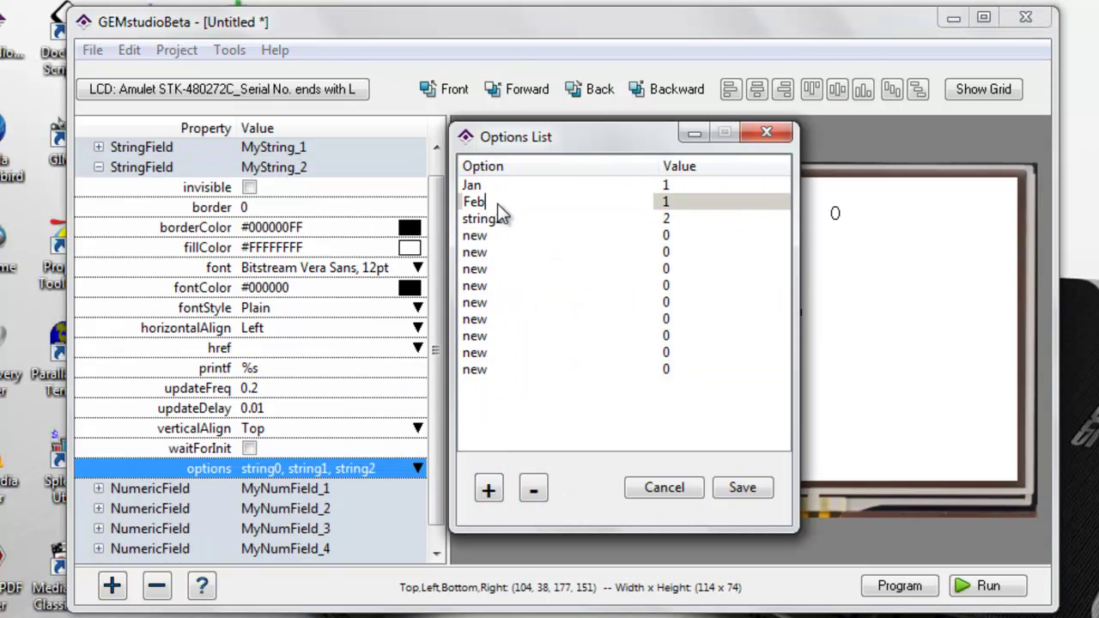
{"action": "key", "text": "Tab"}
{"action": "type", "text": "2"}
{"action": "key", "text": "Tab"}
{"action": "type", "text": "Mar"}
{"action": "key", "text": "Tab"}
{"action": "type", "text": "3\tApr\t4\tMay\t5\tJune\t6\t"}
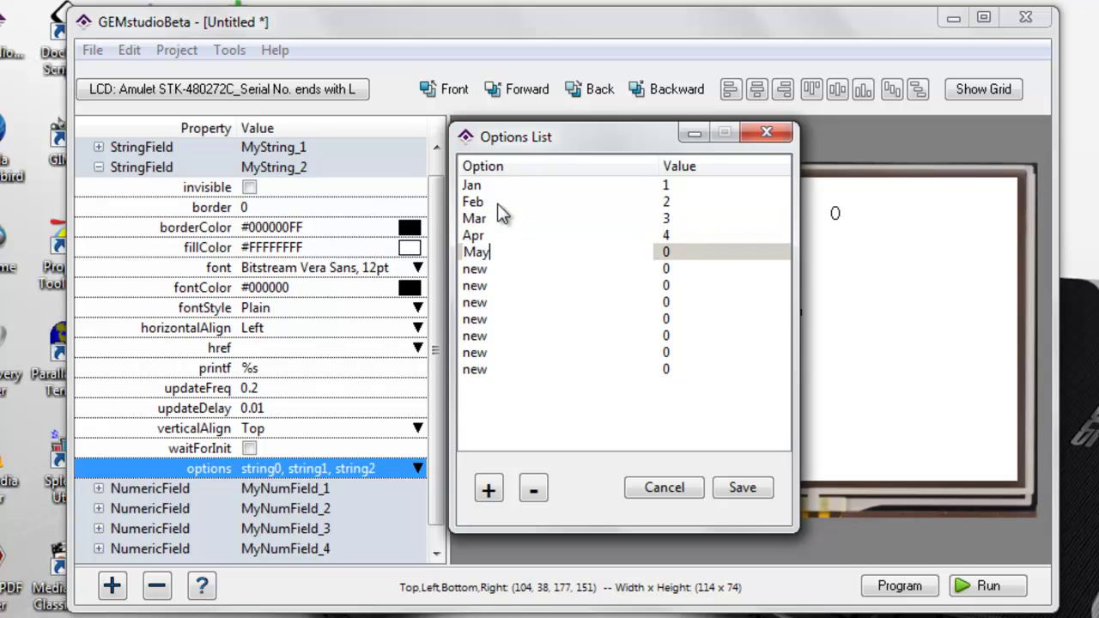
{"action": "type", "text": "July\t7\tAug"}
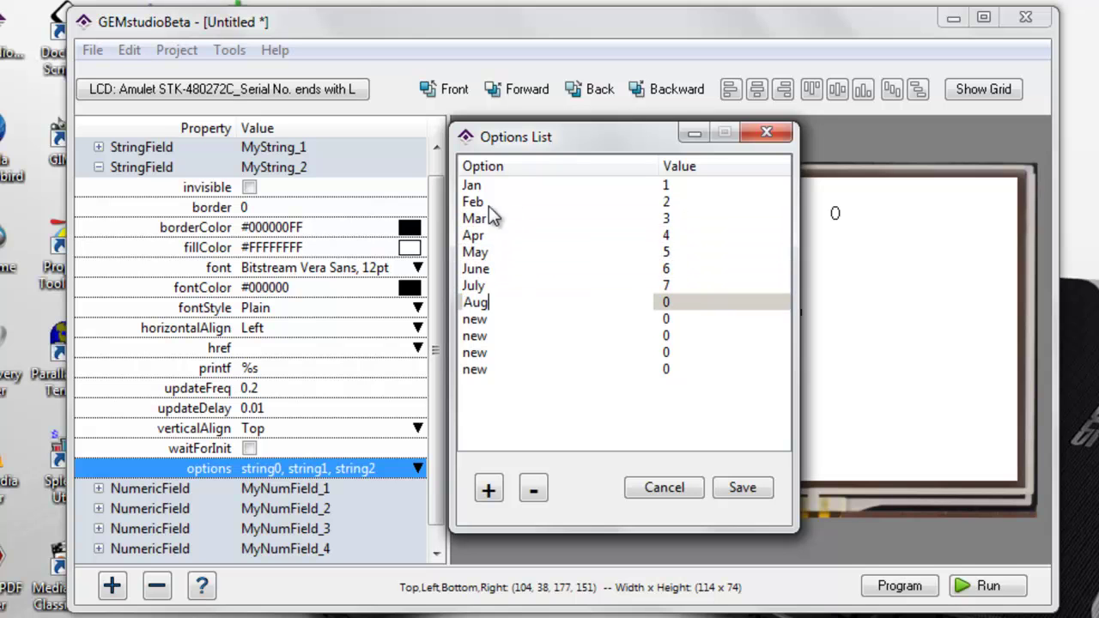
Shorten the June and July option names to Jun and Jul.
{"action": "left_click", "coordinate": [508, 268]}
{"action": "key", "text": "BackSpace"}
{"action": "left_click", "coordinate": [498, 287]}
{"action": "key", "text": "BackSpace"}
Set Aug to 8, define Sep 9, Oct 10, Nov 11 and Dec 12, and save the month options.
{"action": "left_click", "coordinate": [676, 304]}
{"action": "type", "text": "8\tSep\t9\tOct\t10\t"}
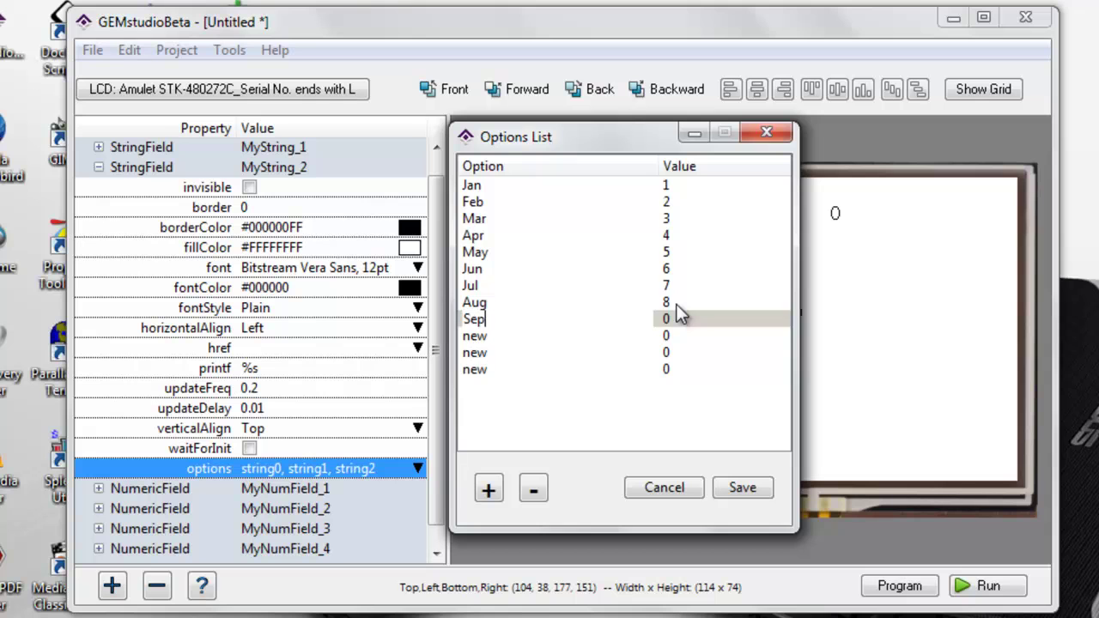
{"action": "type", "text": "Nov\t11\tDec\t12"}
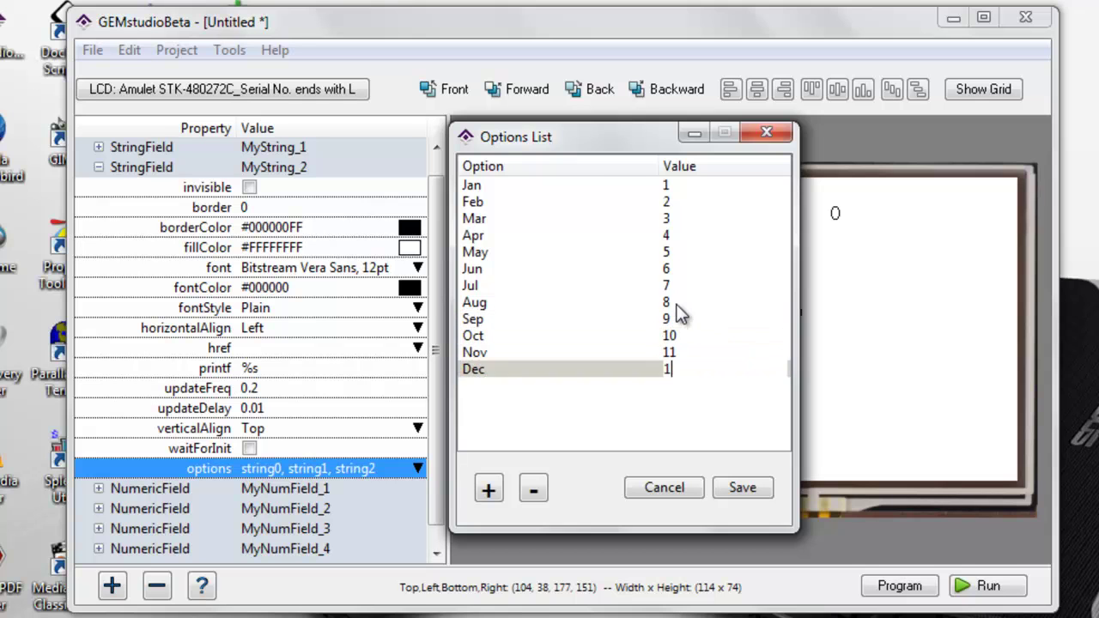
{"action": "left_click", "coordinate": [742, 488]}
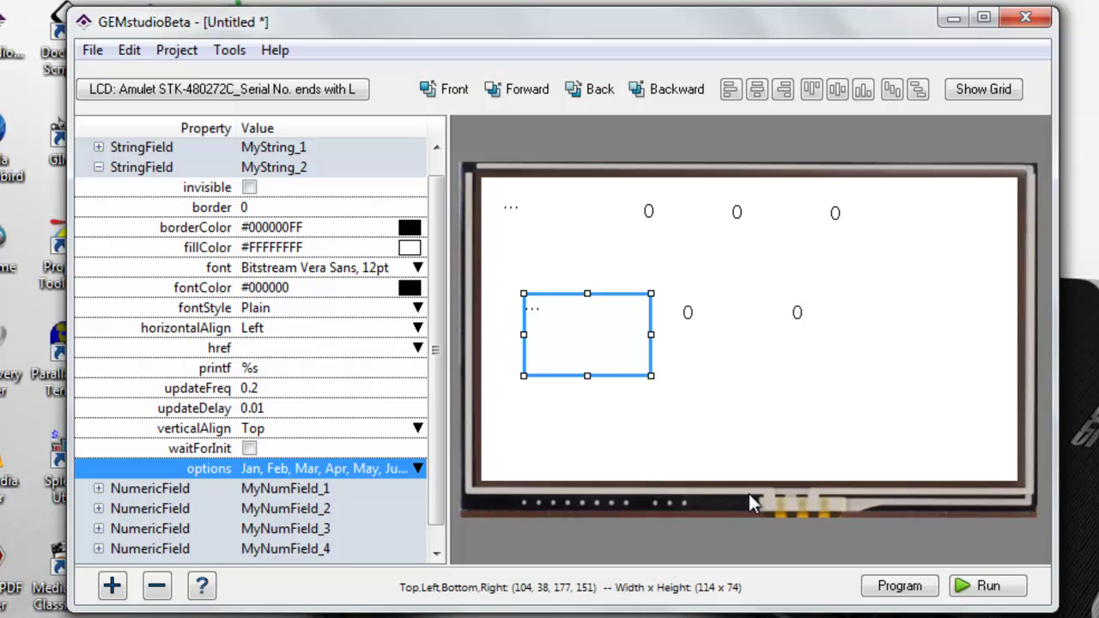
Set the font of both string fields to Bitstream Vera Sans, 18pt.
{"action": "left_click", "coordinate": [527, 215]}
{"action": "left_click", "coordinate": [397, 249]}
{"action": "mouse_move", "coordinate": [532, 315]}
{"action": "left_click", "coordinate": [695, 315]}
{"action": "left_click", "coordinate": [617, 329]}
{"action": "left_click", "coordinate": [322, 265]}
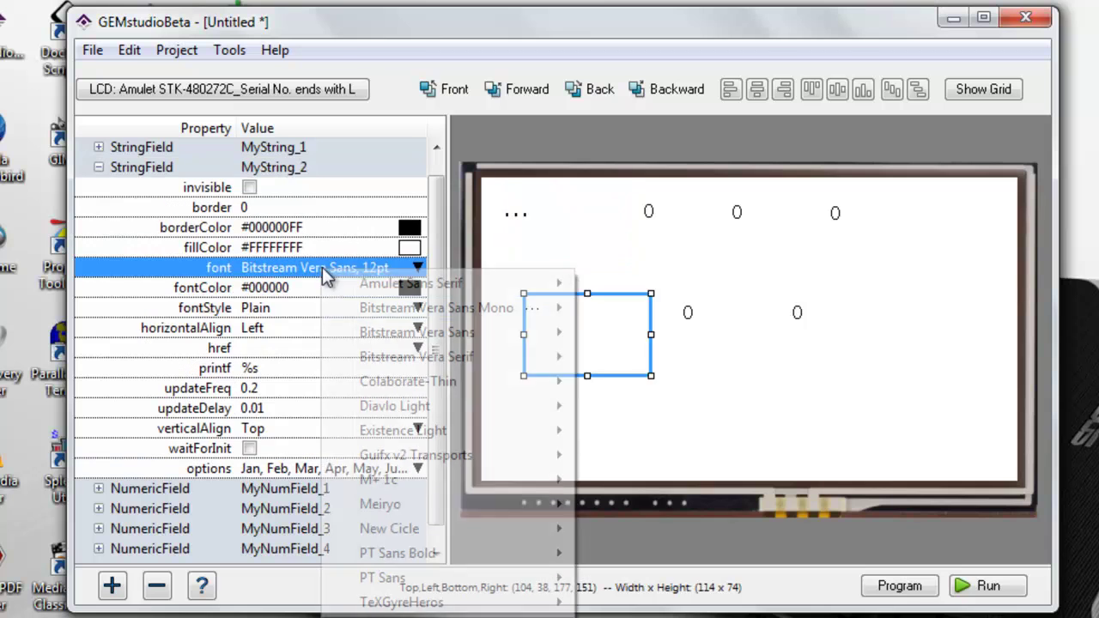
{"action": "left_click", "coordinate": [623, 430]}
Set the font of the three top-row numeric fields to Bitstream Vera Sans, 18pt.
{"action": "left_click", "coordinate": [650, 211]}
{"action": "left_click", "coordinate": [369, 288]}
{"action": "left_click", "coordinate": [668, 443]}
{"action": "left_click", "coordinate": [736, 212]}
{"action": "left_click", "coordinate": [369, 288]}
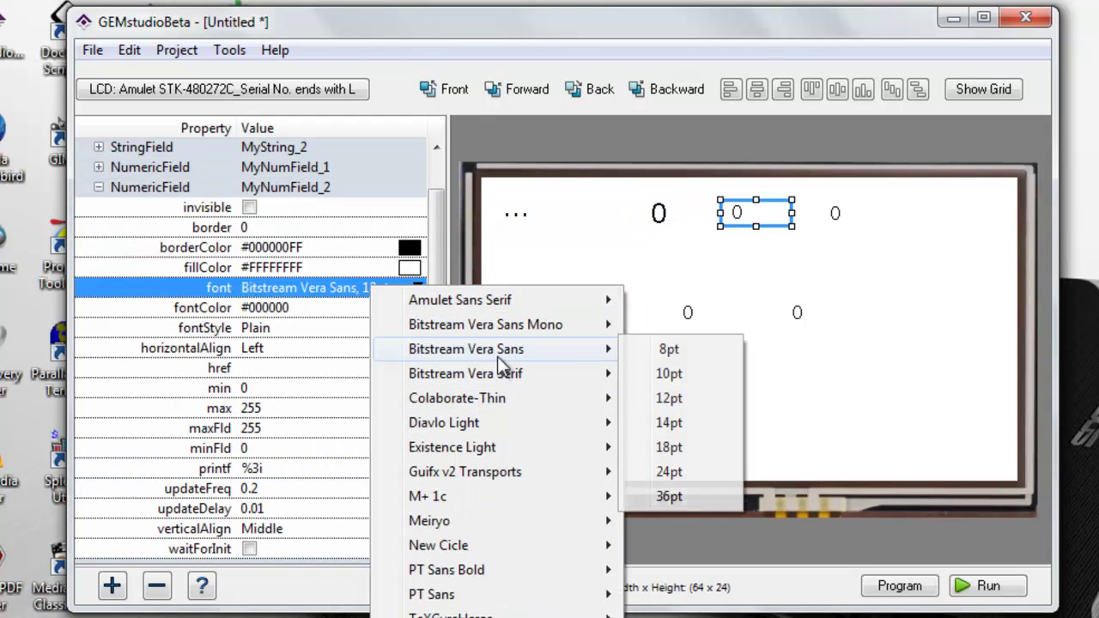
{"action": "left_click", "coordinate": [666, 447]}
{"action": "left_click", "coordinate": [834, 213]}
{"action": "left_click", "coordinate": [365, 287]}
{"action": "left_click", "coordinate": [661, 447]}
Set the font of the two second-row numeric fields to Bitstream Vera Sans, 18pt.
{"action": "left_click", "coordinate": [706, 312]}
{"action": "left_click", "coordinate": [296, 287]}
{"action": "left_click", "coordinate": [639, 448]}
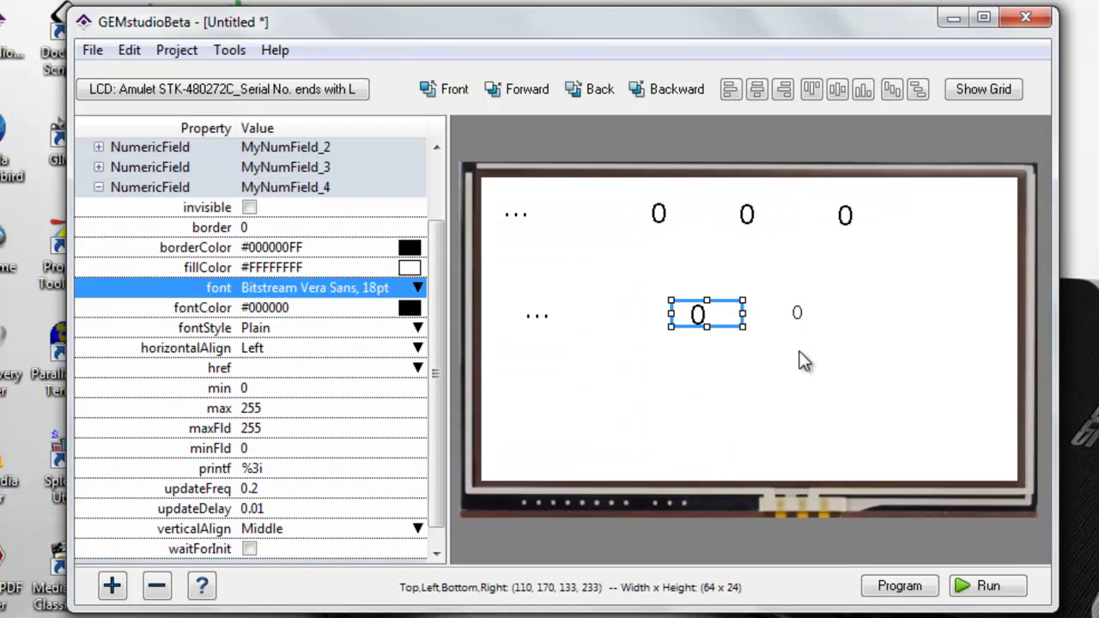
{"action": "left_click", "coordinate": [797, 313]}
{"action": "left_click", "coordinate": [365, 288]}
{"action": "left_click", "coordinate": [643, 448]}
Align the top row's string field and three numeric fields by their top edges.
{"action": "left_click_drag", "start_coordinate": [939, 182], "coordinate": [473, 266]}
{"action": "left_click", "coordinate": [812, 91]}
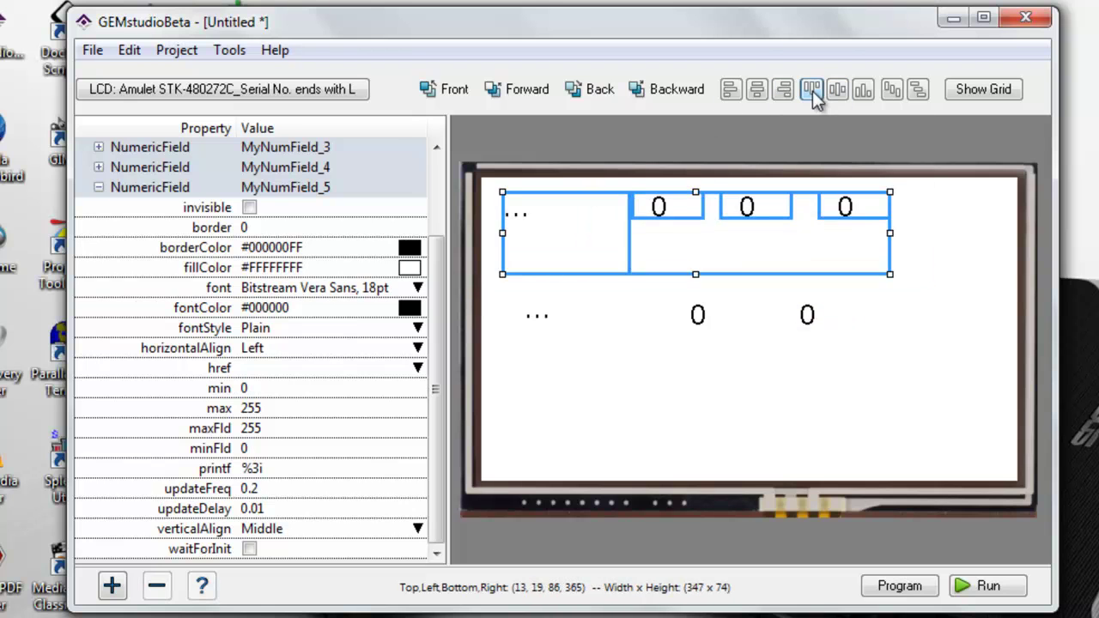
{"action": "left_click", "coordinate": [759, 92]}
{"action": "key", "text": "ctrl+z"}
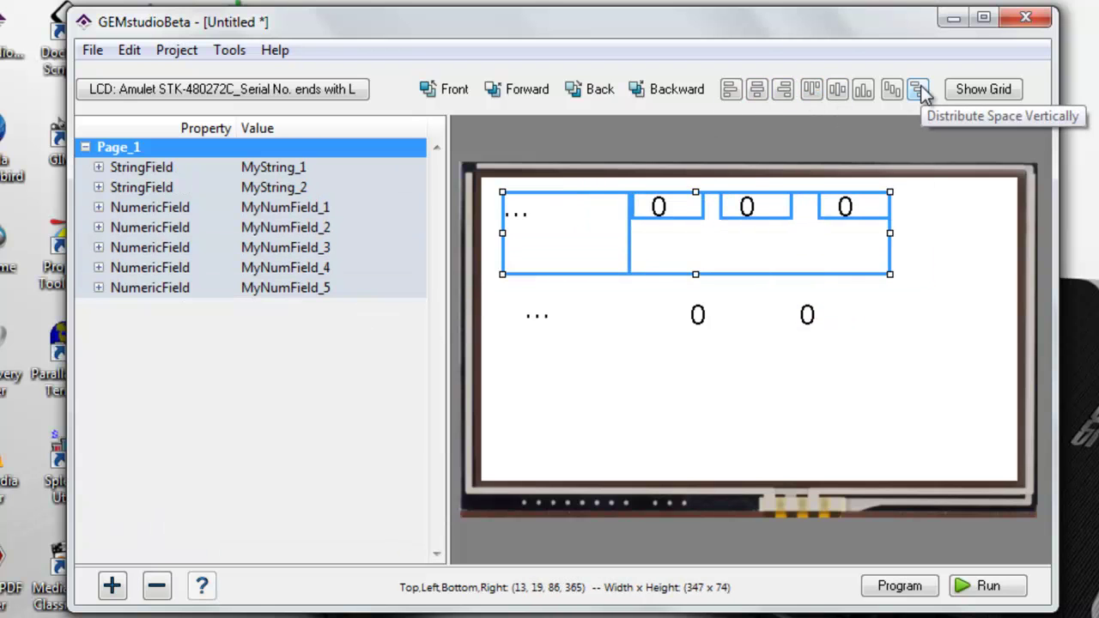
{"action": "left_click", "coordinate": [812, 89]}
Align the second row's fields by their top edges and centre both rows horizontally on the page.
{"action": "left_click_drag", "start_coordinate": [898, 292], "coordinate": [497, 410]}
{"action": "left_click", "coordinate": [812, 89]}
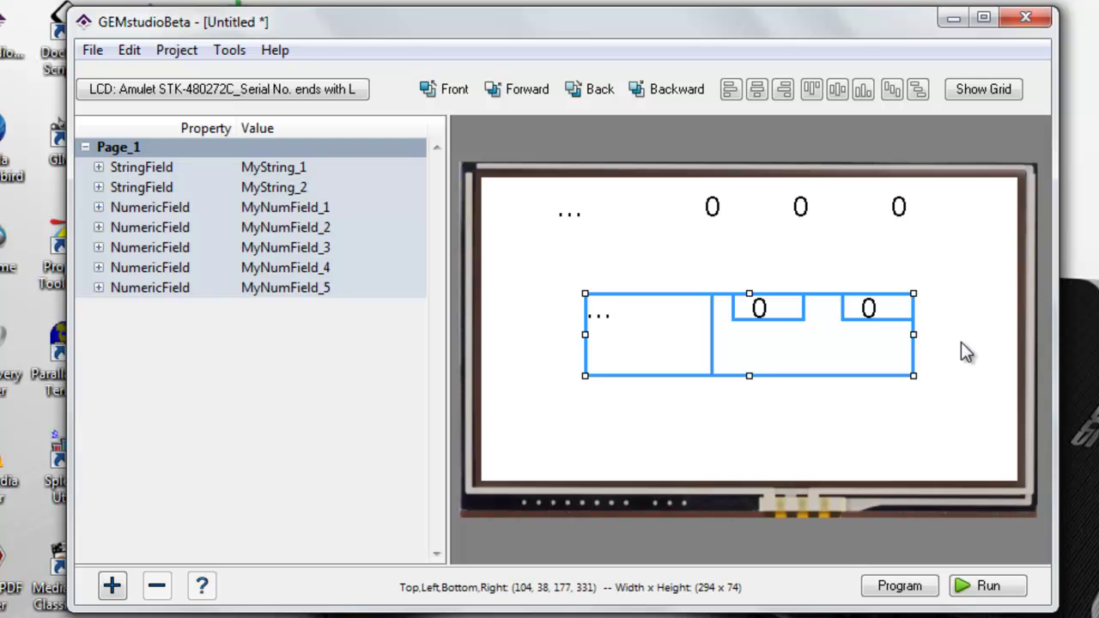
{"action": "left_click", "coordinate": [961, 342]}
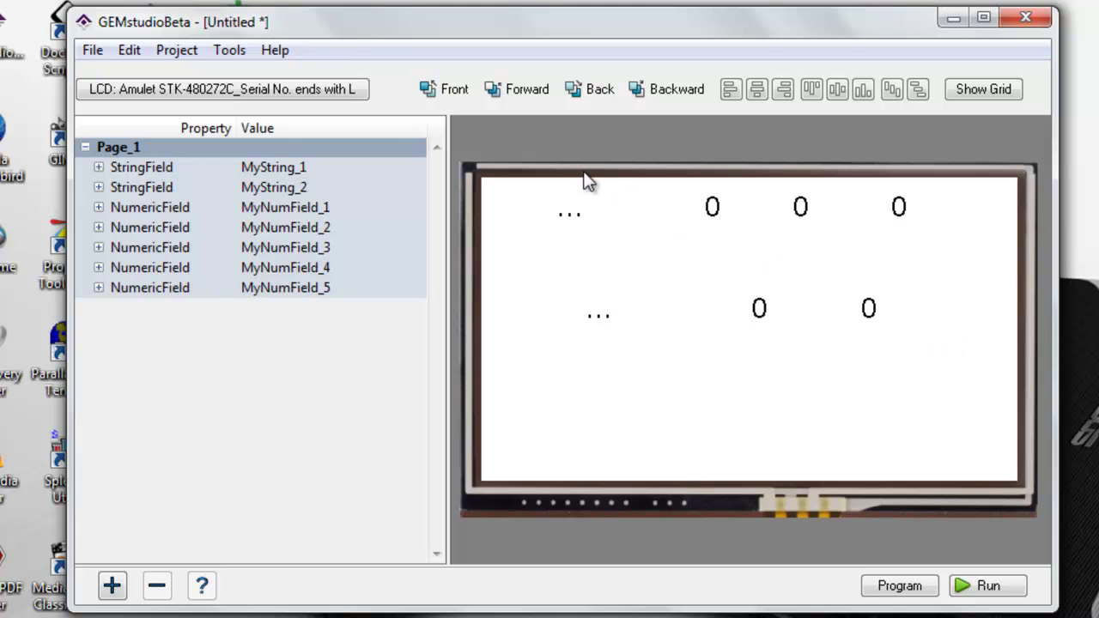
Set the href of the first string field, MyString_1, to Amulet:calendar.dayOfWeek.value().
{"action": "left_click", "coordinate": [558, 213]}
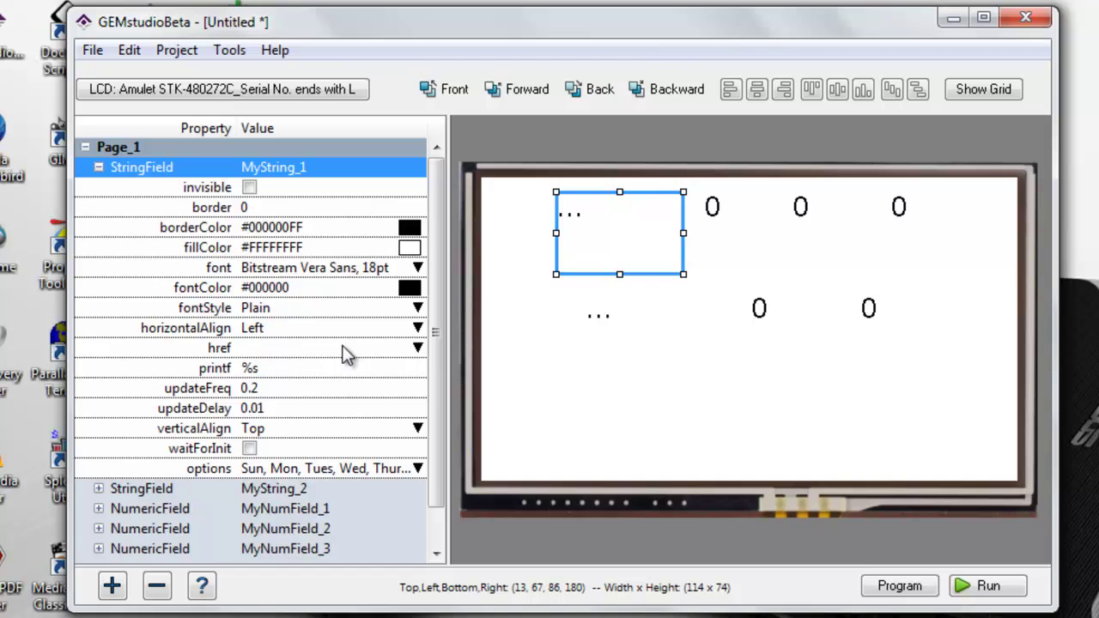
{"action": "double_click", "coordinate": [343, 351]}
{"action": "left_click_drag", "start_coordinate": [350, 62], "coordinate": [566, 123]}
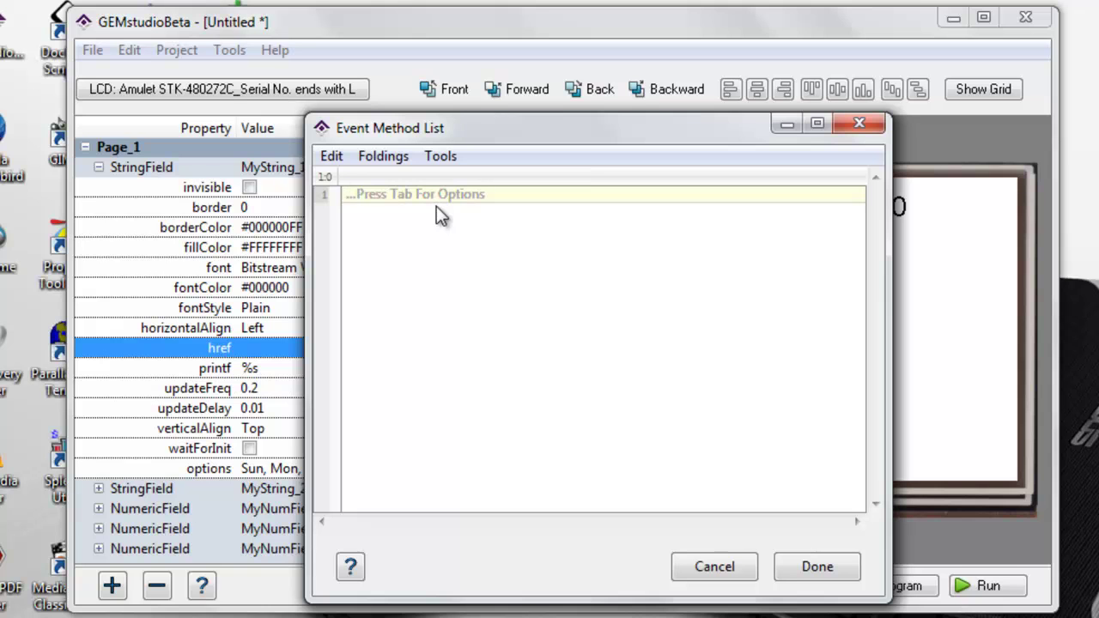
{"action": "key", "text": "Tab"}
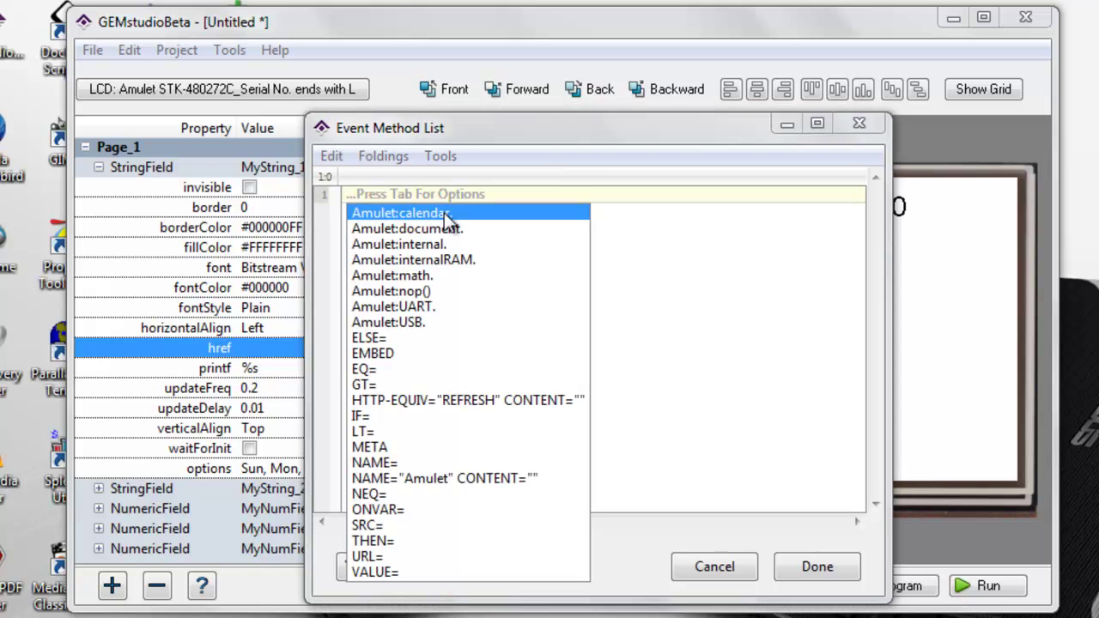
{"action": "double_click", "coordinate": [458, 216]}
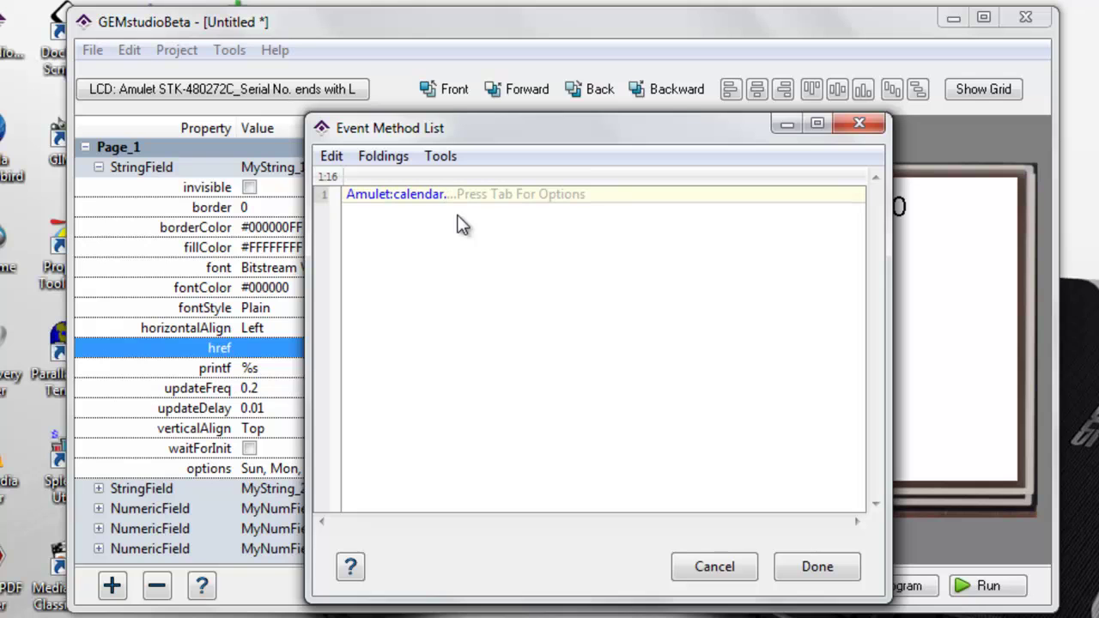
{"action": "key", "text": "Tab"}
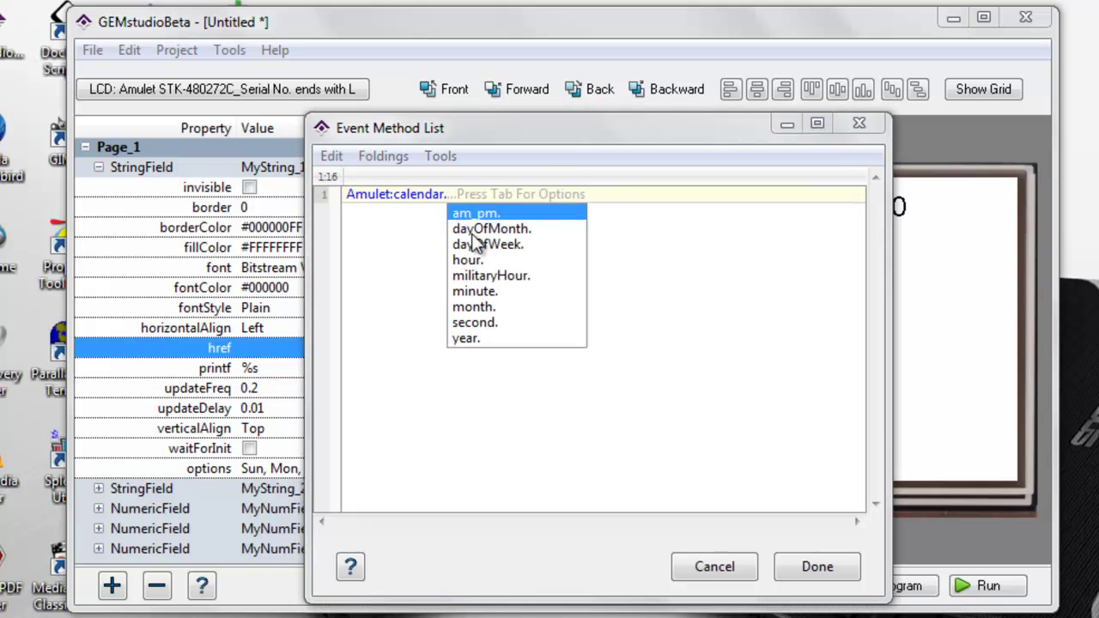
{"action": "double_click", "coordinate": [493, 245]}
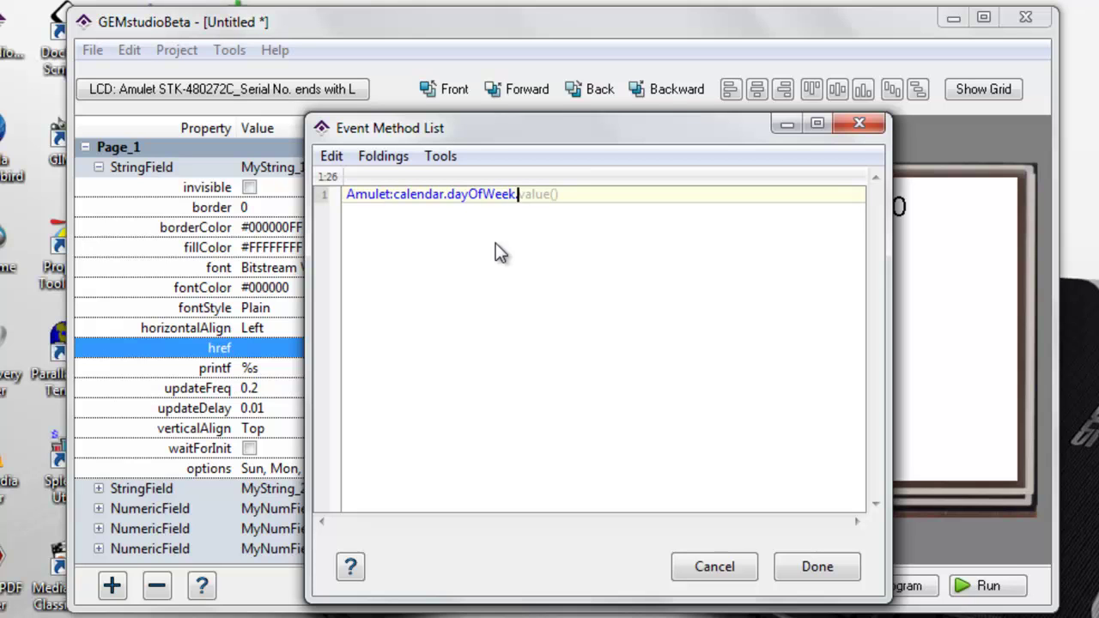
{"action": "type", "text": "value()"}
{"action": "left_click", "coordinate": [815, 568]}
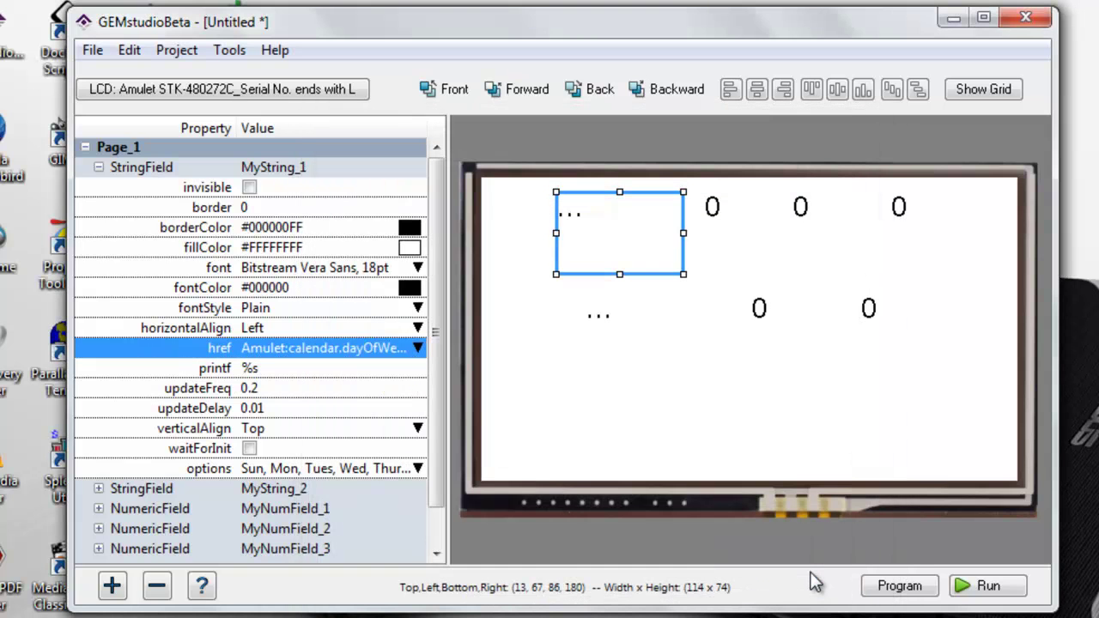
Set the href of the first numeric field in the top row, MyNumField_1, to Amulet:calendar.hour.value().
{"action": "left_click", "coordinate": [716, 208]}
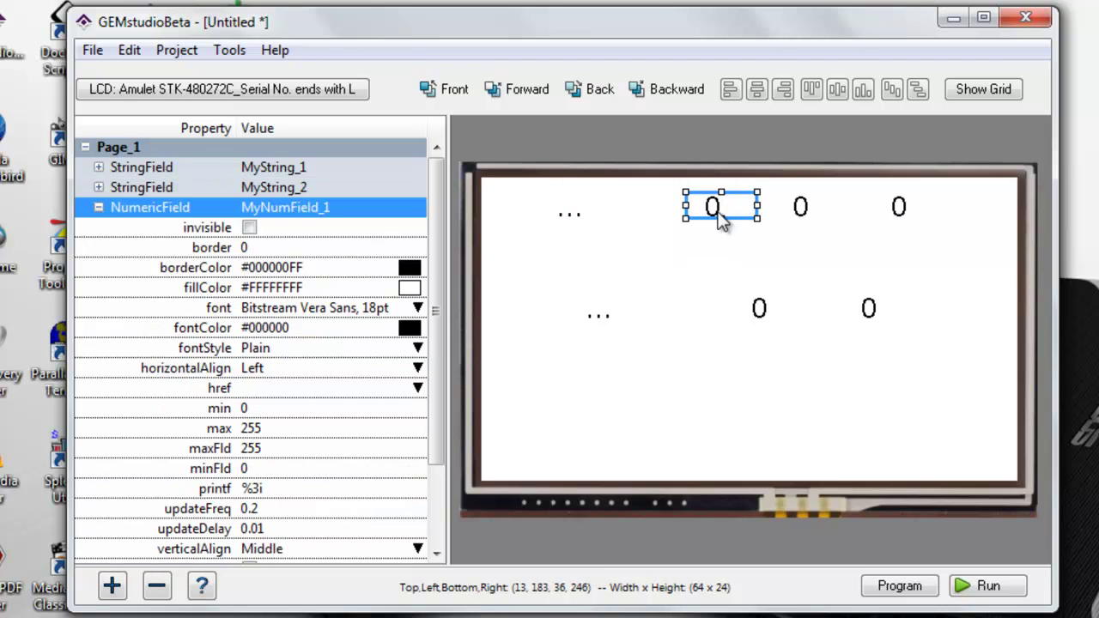
{"action": "left_click", "coordinate": [306, 396]}
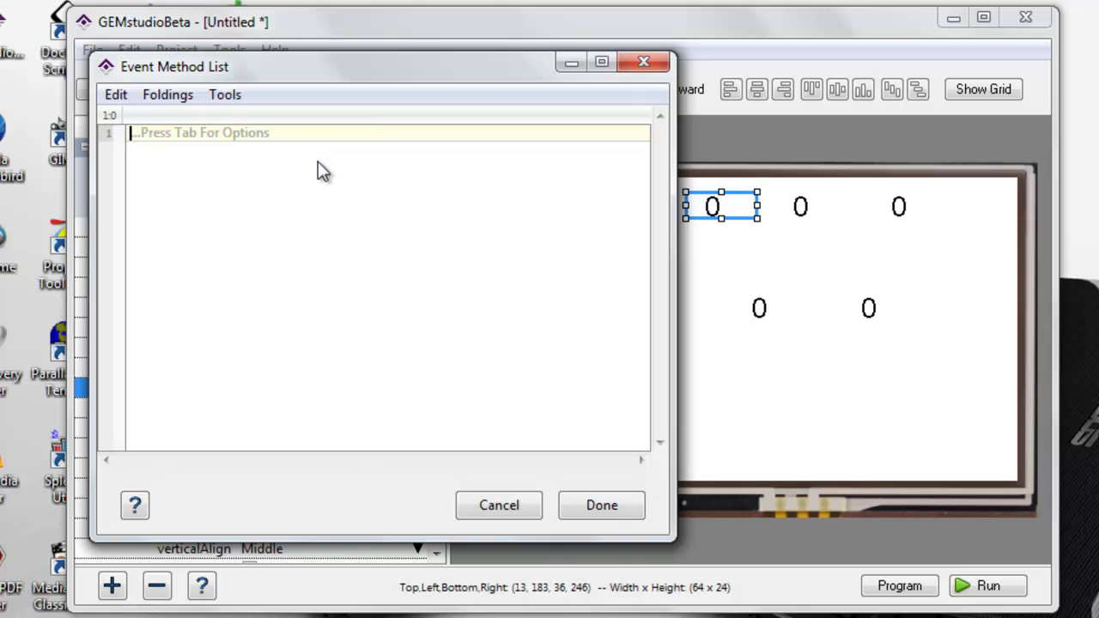
{"action": "key", "text": "Tab"}
{"action": "left_click", "coordinate": [300, 157]}
{"action": "left_click", "coordinate": [295, 199]}
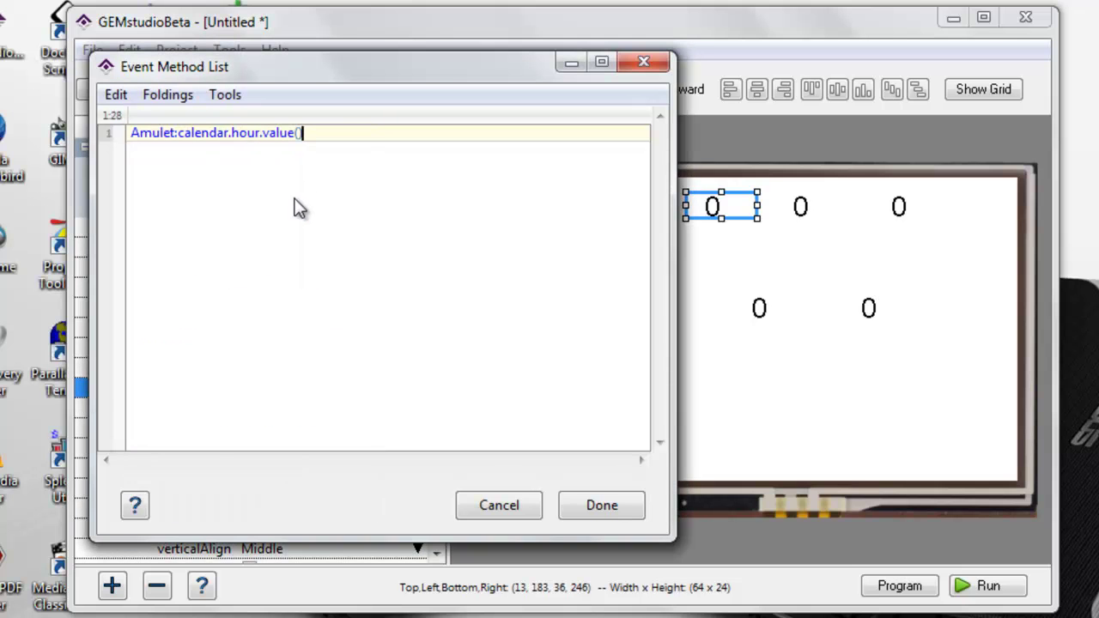
{"action": "left_click", "coordinate": [601, 505]}
Set the href of the second numeric field in the top row, MyNumField_2, to Amulet:calendar.minute.value().
{"action": "key", "text": "Tab"}
{"action": "left_click", "coordinate": [355, 373]}
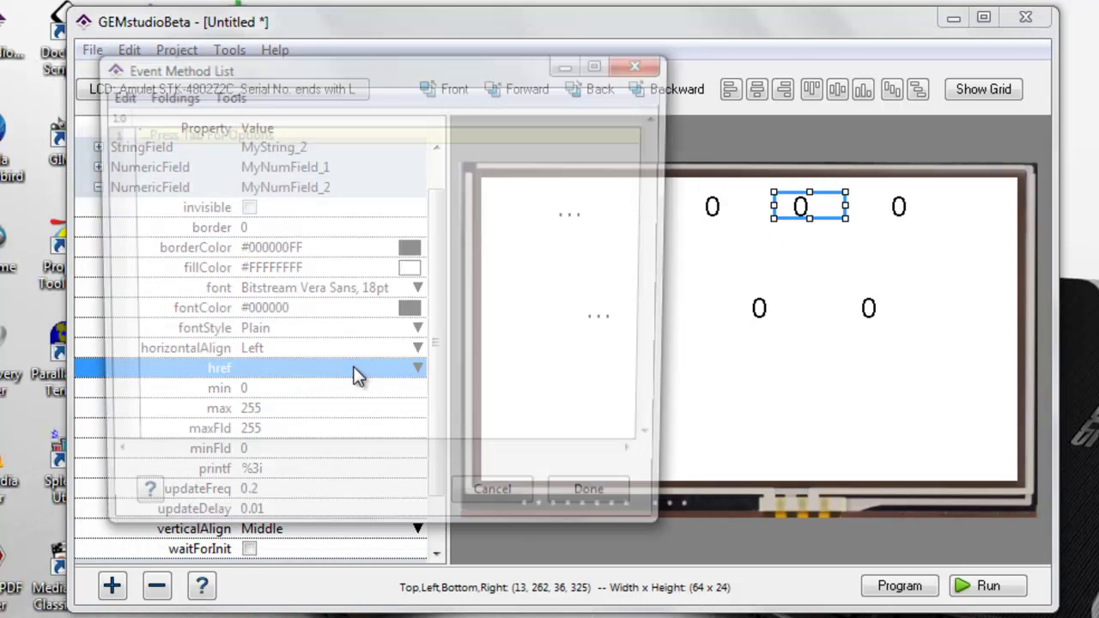
{"action": "key", "text": "Tab"}
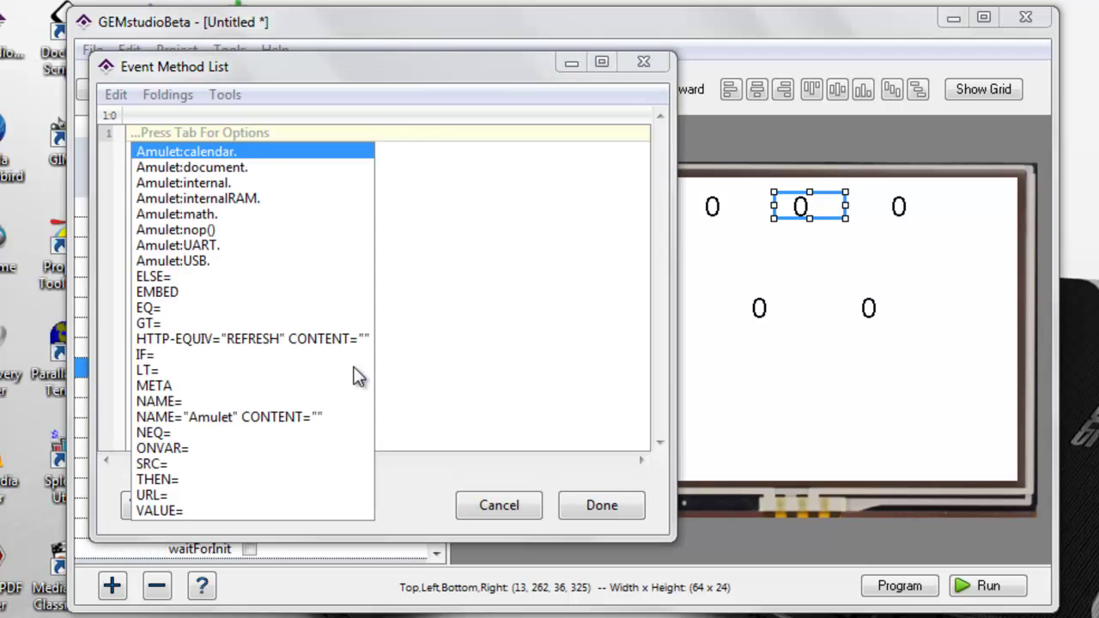
{"action": "left_click", "coordinate": [239, 161]}
{"action": "left_click", "coordinate": [264, 228]}
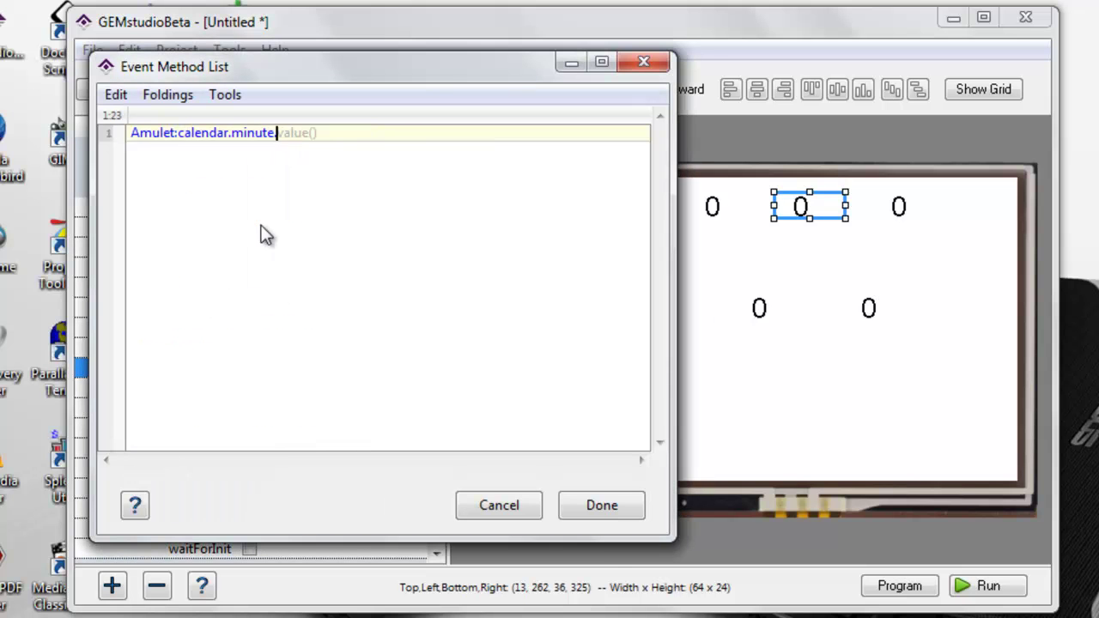
{"action": "left_click", "coordinate": [608, 505]}
Set the href of the third numeric field in the top row, MyNumField_3, to Amulet:calendar.second.value().
{"action": "key", "text": "Tab"}
{"action": "left_click", "coordinate": [347, 371]}
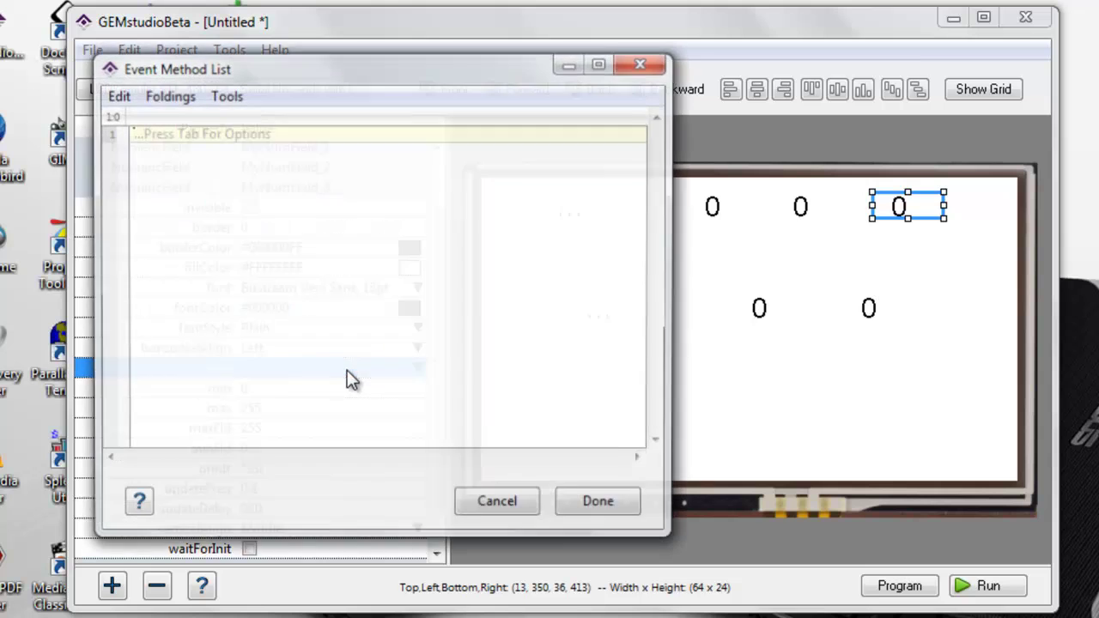
{"action": "key", "text": "Tab"}
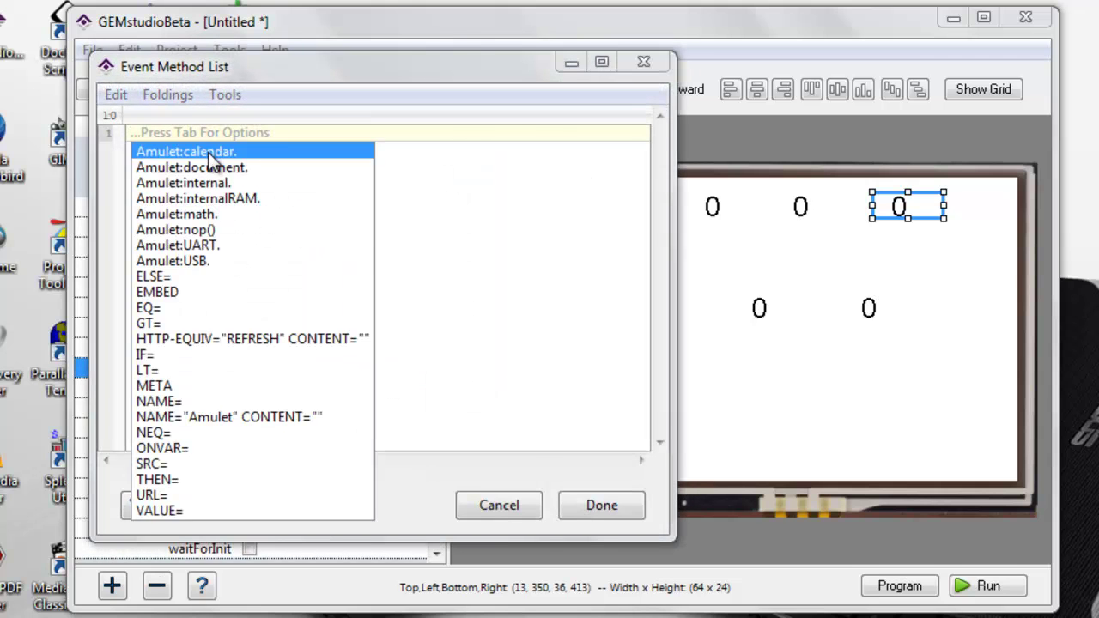
{"action": "left_click", "coordinate": [209, 154]}
{"action": "left_click", "coordinate": [266, 259]}
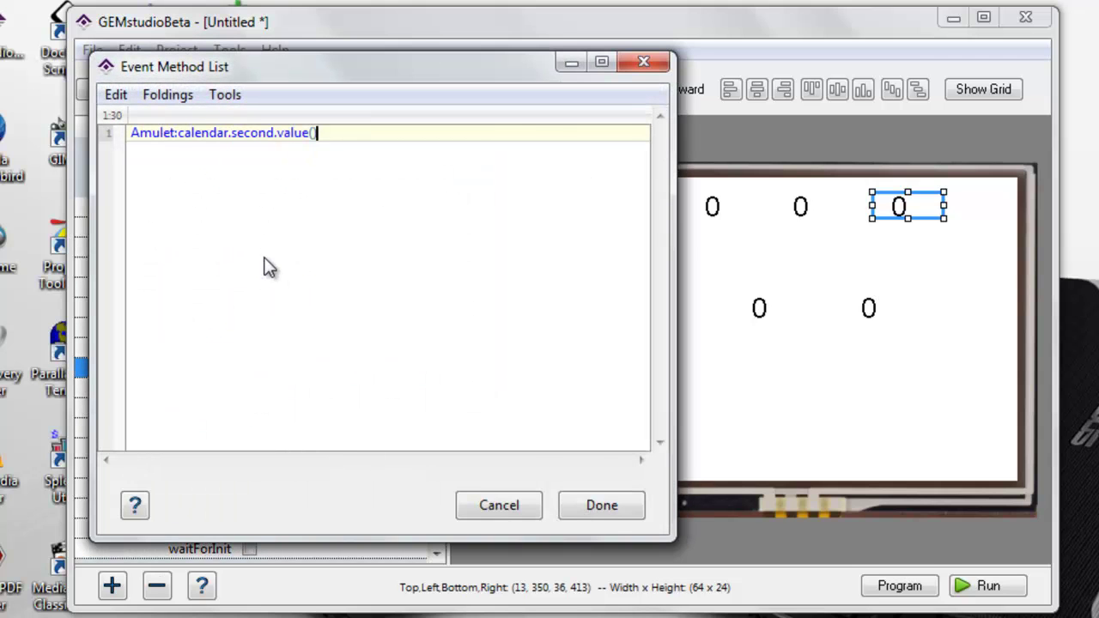
{"action": "left_click", "coordinate": [606, 506]}
Set the href of the second-row string field, MyString_2, to Amulet:calendar.month.value().
{"action": "left_click", "coordinate": [599, 313]}
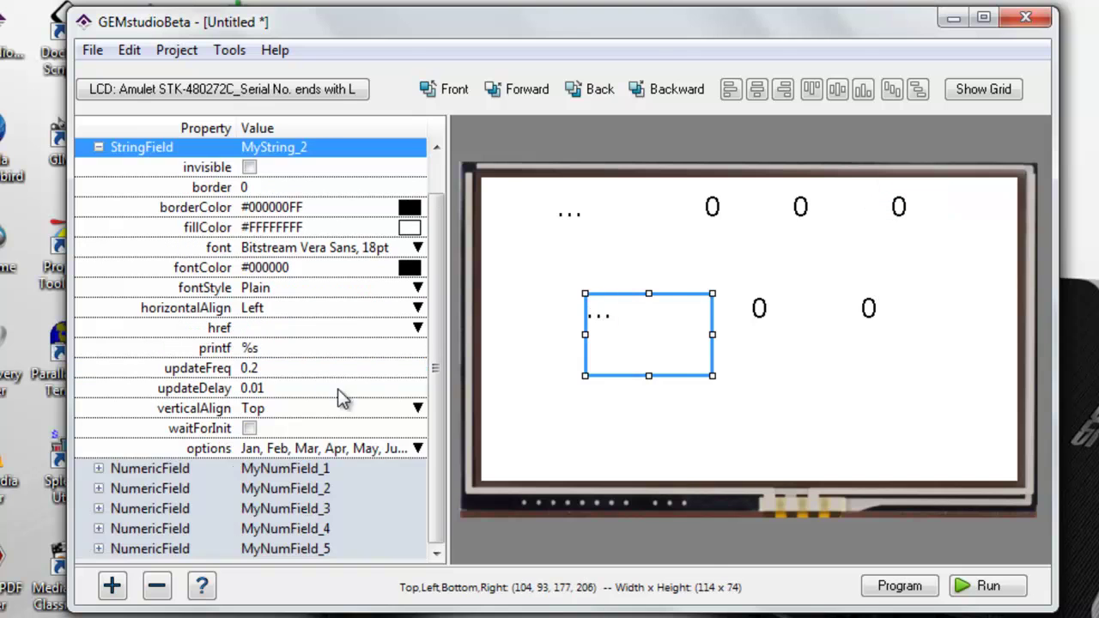
{"action": "left_click", "coordinate": [325, 333]}
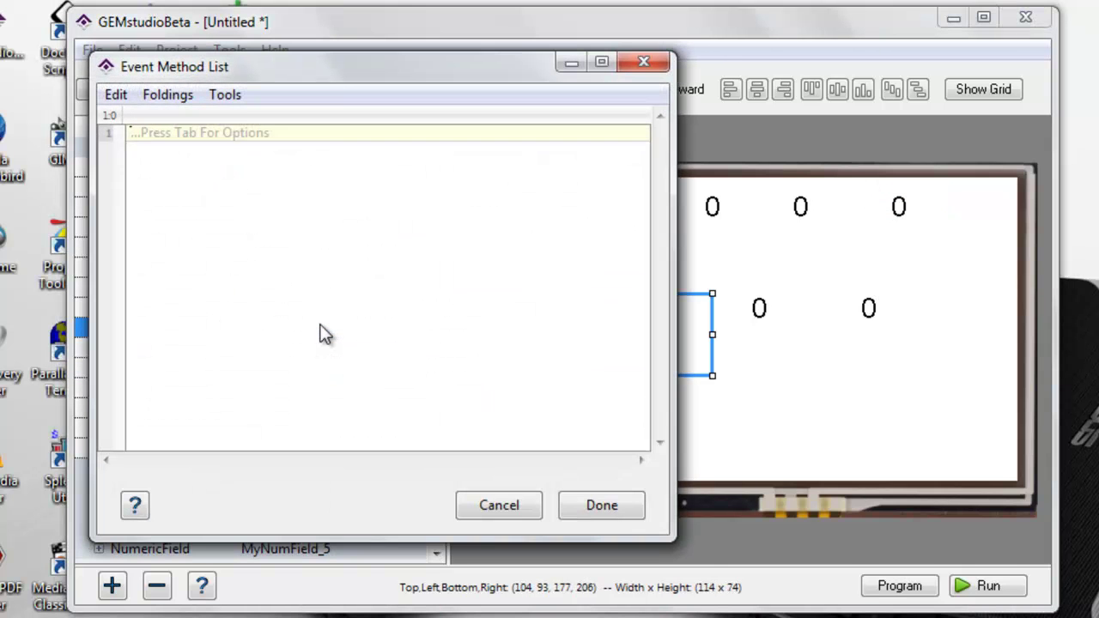
{"action": "key", "text": "Tab"}
{"action": "left_click", "coordinate": [316, 152]}
{"action": "key", "text": "Tab"}
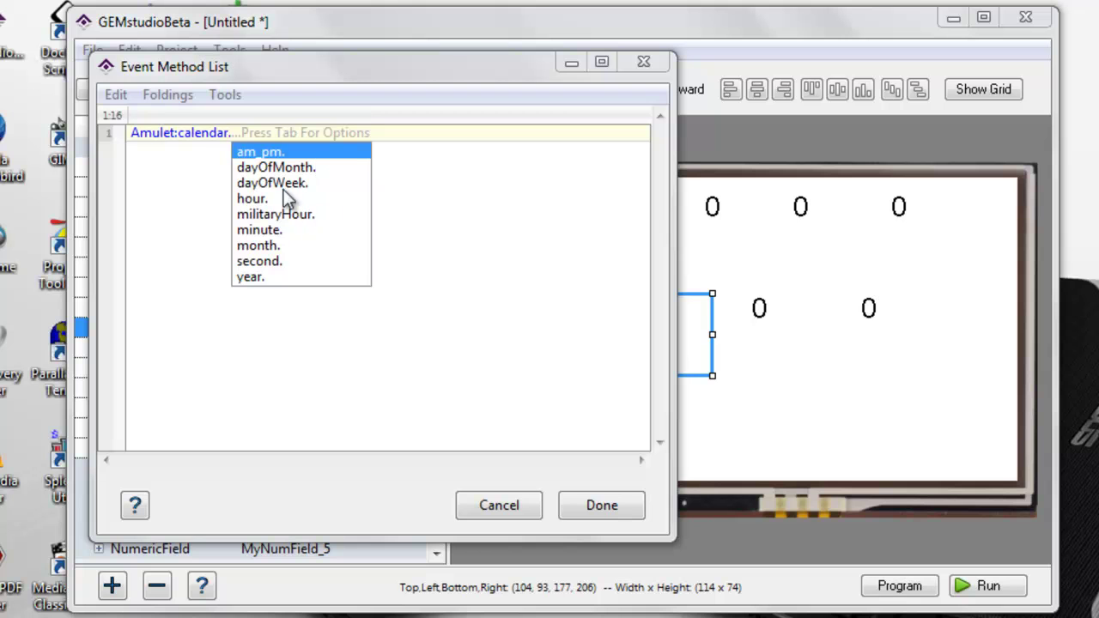
{"action": "left_click", "coordinate": [269, 246]}
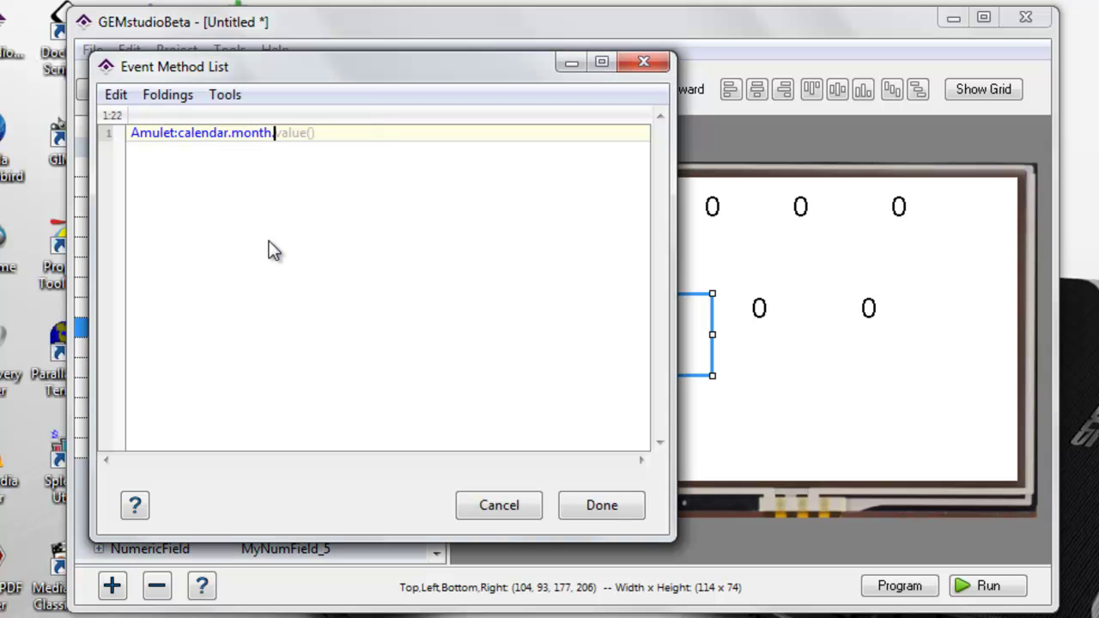
{"action": "key", "text": "Tab"}
{"action": "left_click", "coordinate": [599, 512]}
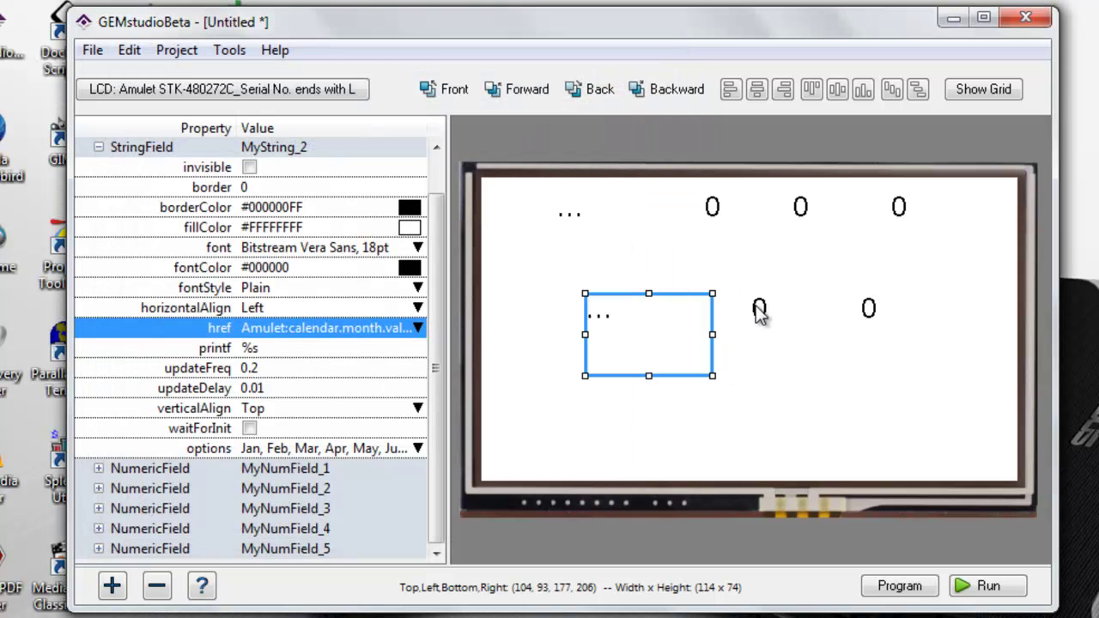
Set the href of the first numeric field in the second row, MyNumField_4, to Amulet:calendar.dayOfMonth.value().
{"action": "left_click", "coordinate": [764, 308]}
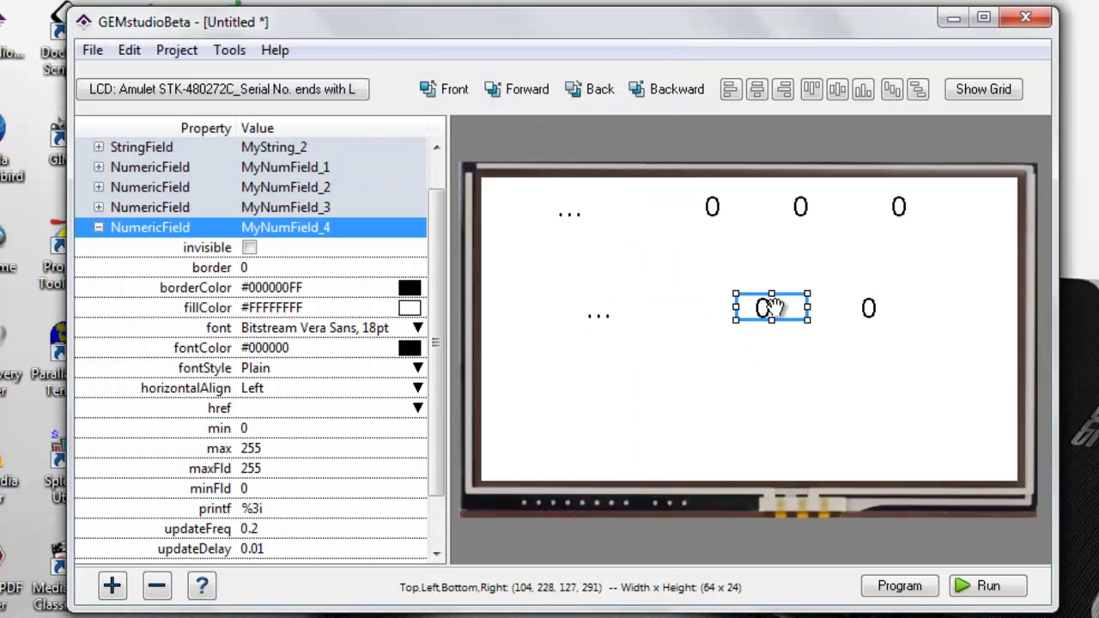
{"action": "left_click", "coordinate": [303, 408]}
{"action": "key", "text": "Tab"}
{"action": "left_click", "coordinate": [271, 152]}
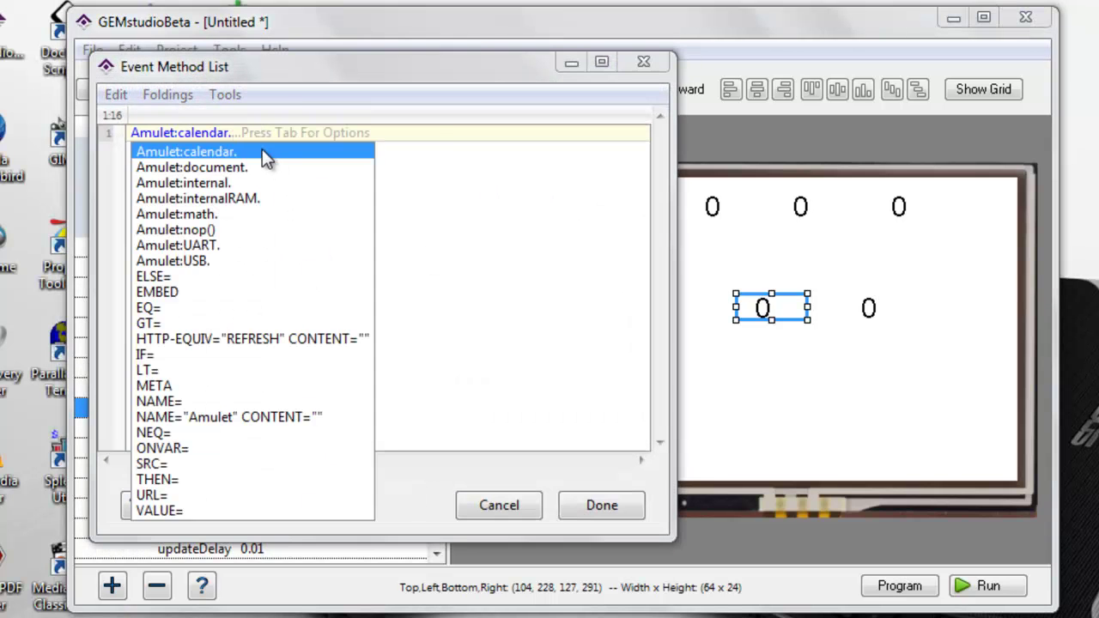
{"action": "key", "text": "Tab"}
{"action": "left_click", "coordinate": [290, 168]}
{"action": "key", "text": "Tab"}
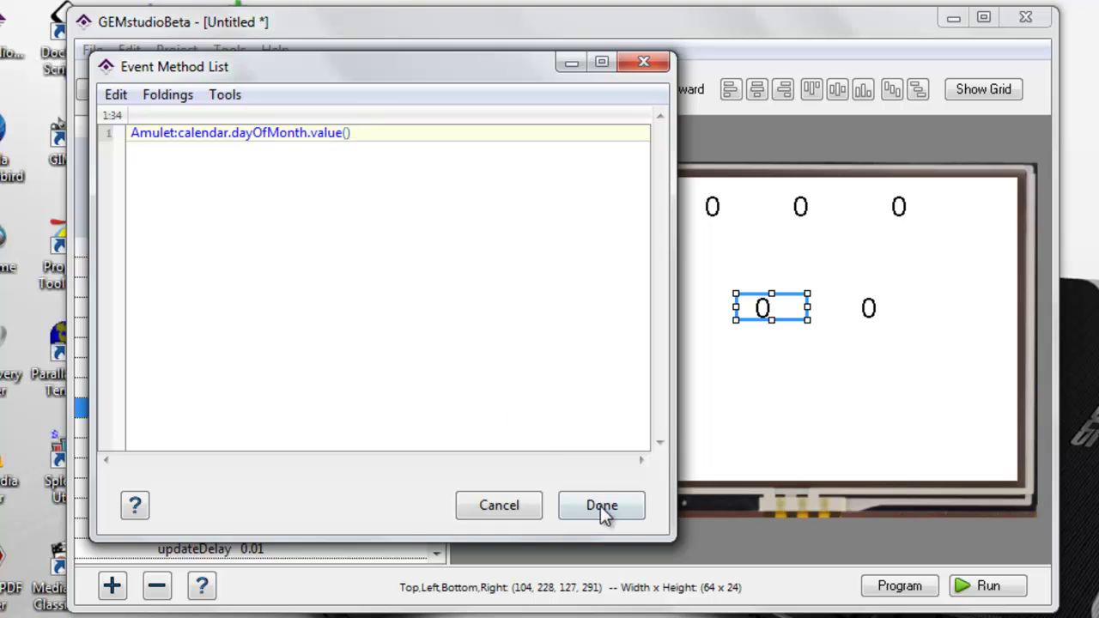
{"action": "left_click", "coordinate": [601, 505]}
Set the href of the last numeric field in the second row, MyNumField_5, to Amulet:calendar.year.value().
{"action": "left_click", "coordinate": [875, 307]}
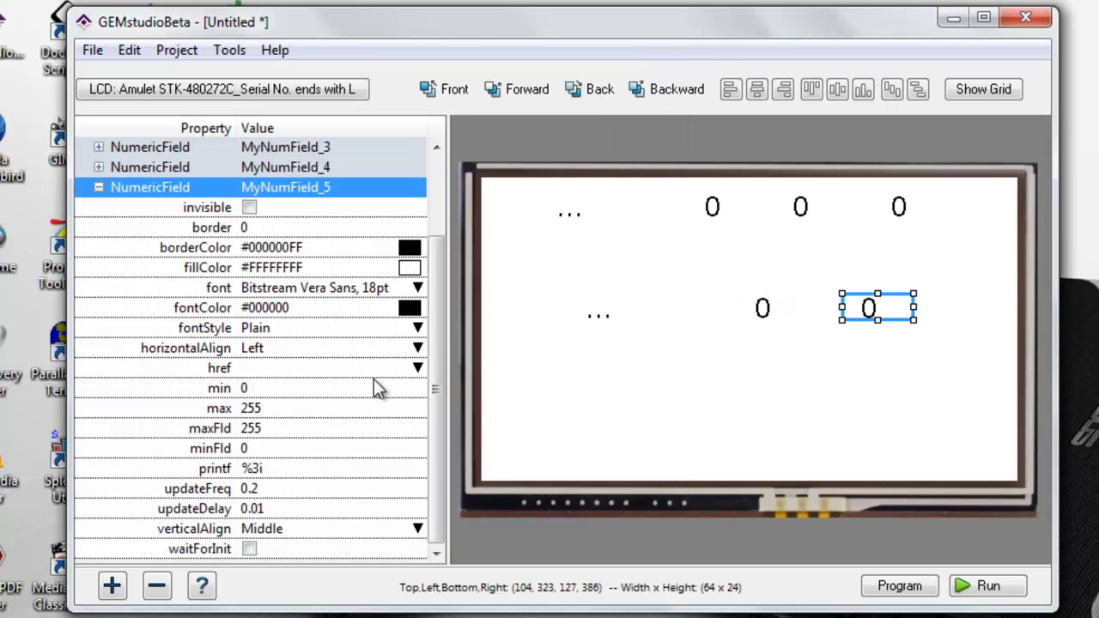
{"action": "left_click", "coordinate": [373, 367]}
{"action": "key", "text": "Tab"}
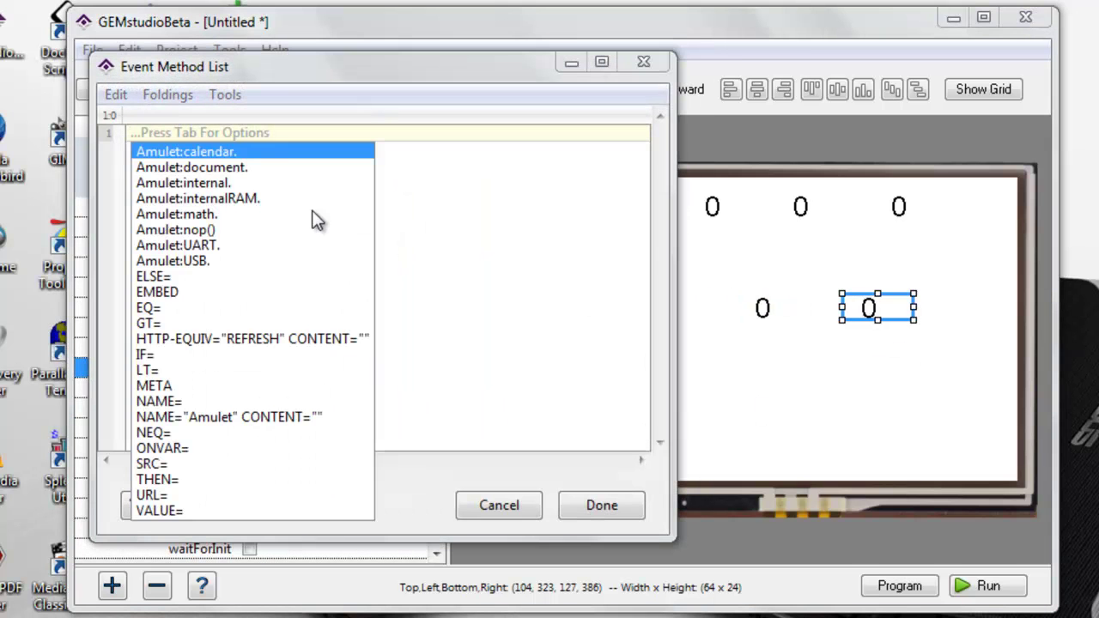
{"action": "left_click", "coordinate": [285, 155]}
{"action": "key", "text": "Tab"}
{"action": "left_click", "coordinate": [283, 275]}
{"action": "key", "text": "Tab"}
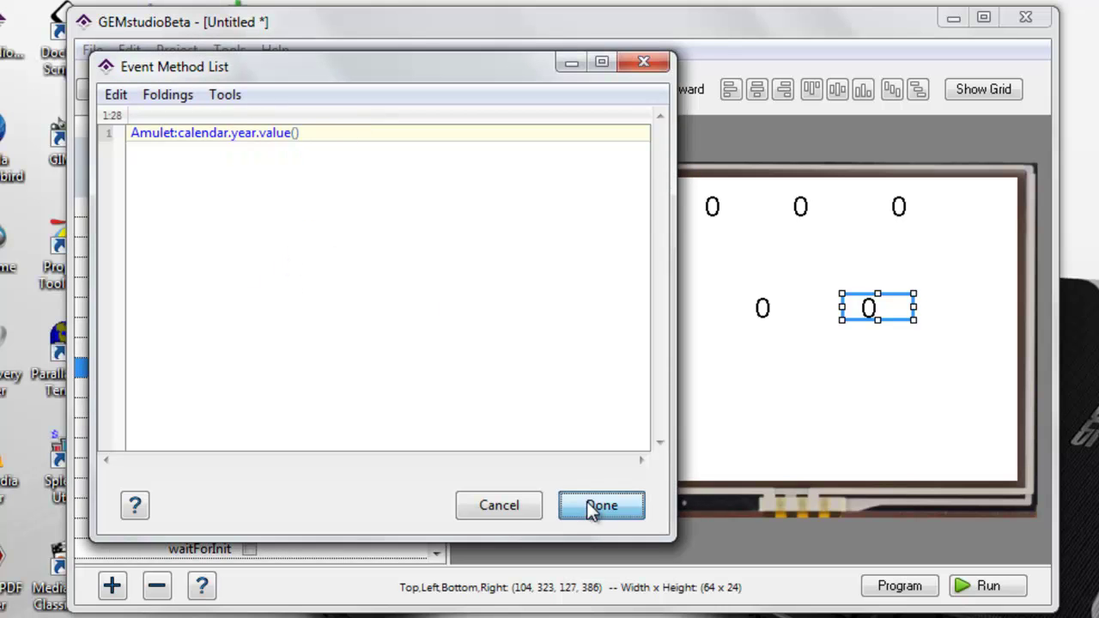
{"action": "left_click", "coordinate": [597, 505]}
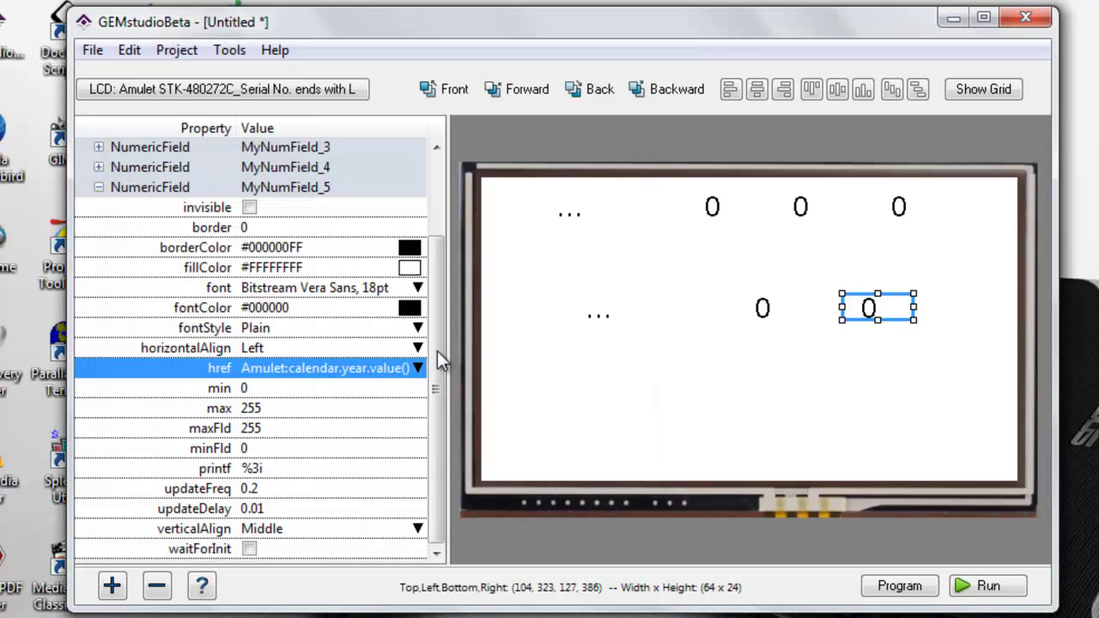
Set both max and maxFld of the year field MyNumField_5 to 9999.
{"action": "left_click", "coordinate": [271, 407]}
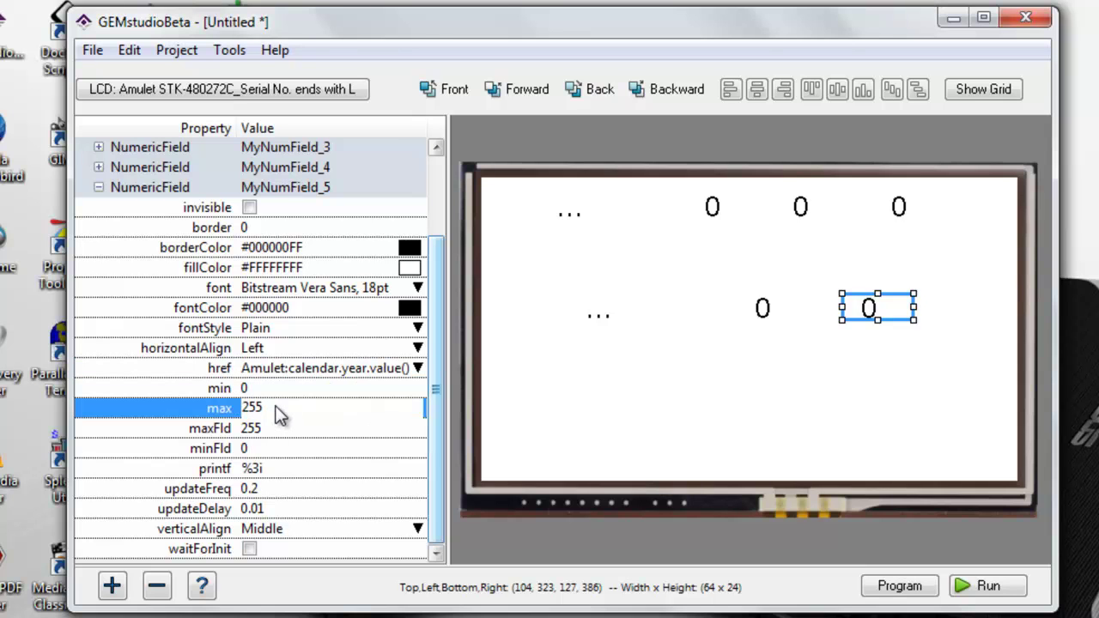
{"action": "key", "text": "BackSpace"}
{"action": "key", "text": "BackSpace"}
{"action": "key", "text": "BackSpace"}
{"action": "type", "text": "9999"}
{"action": "left_click", "coordinate": [282, 426]}
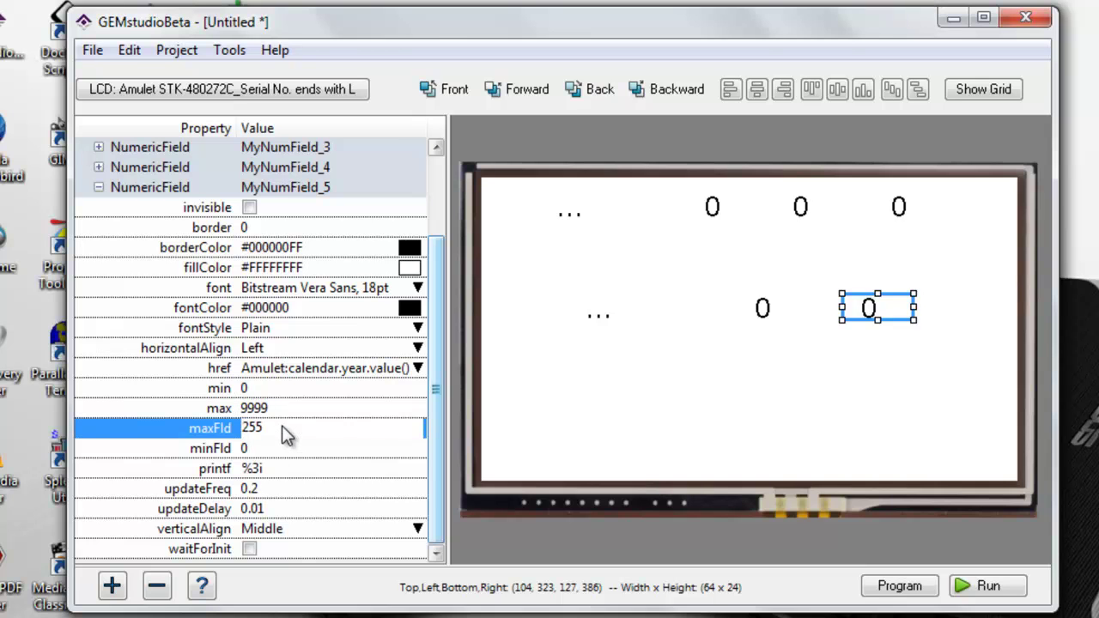
{"action": "key", "text": "BackSpace"}
{"action": "key", "text": "BackSpace"}
{"action": "key", "text": "BackSpace"}
Set the printf format of the year field to %4i and run the page in the player.
{"action": "left_click", "coordinate": [280, 468]}
{"action": "key", "text": "Left"}
{"action": "key", "text": "BackSpace"}
{"action": "type", "text": "4"}
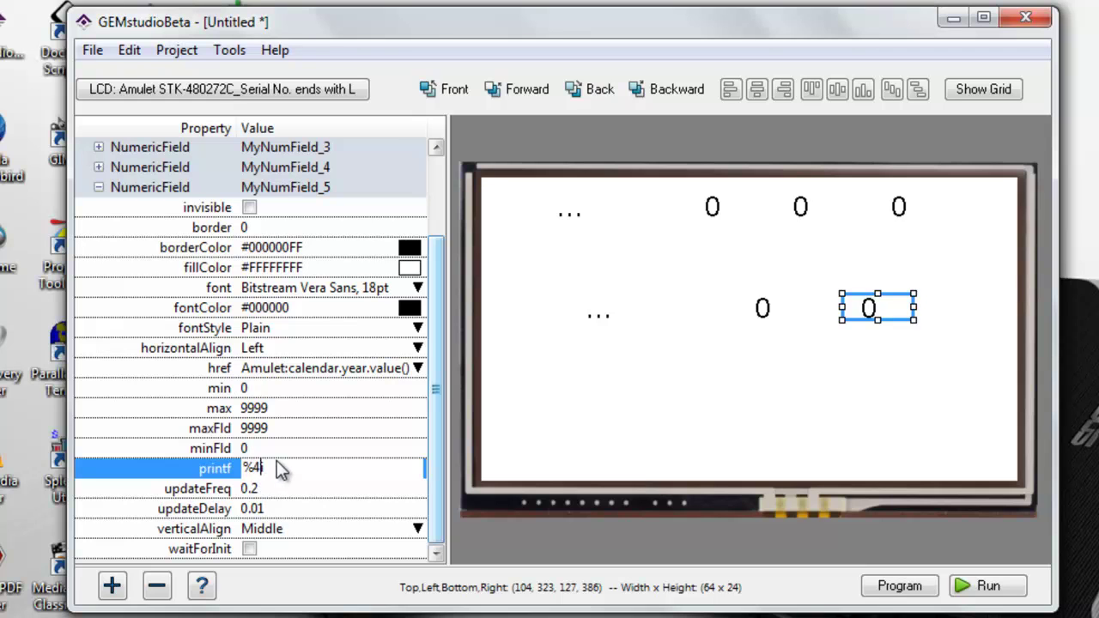
{"action": "key", "text": "Return"}
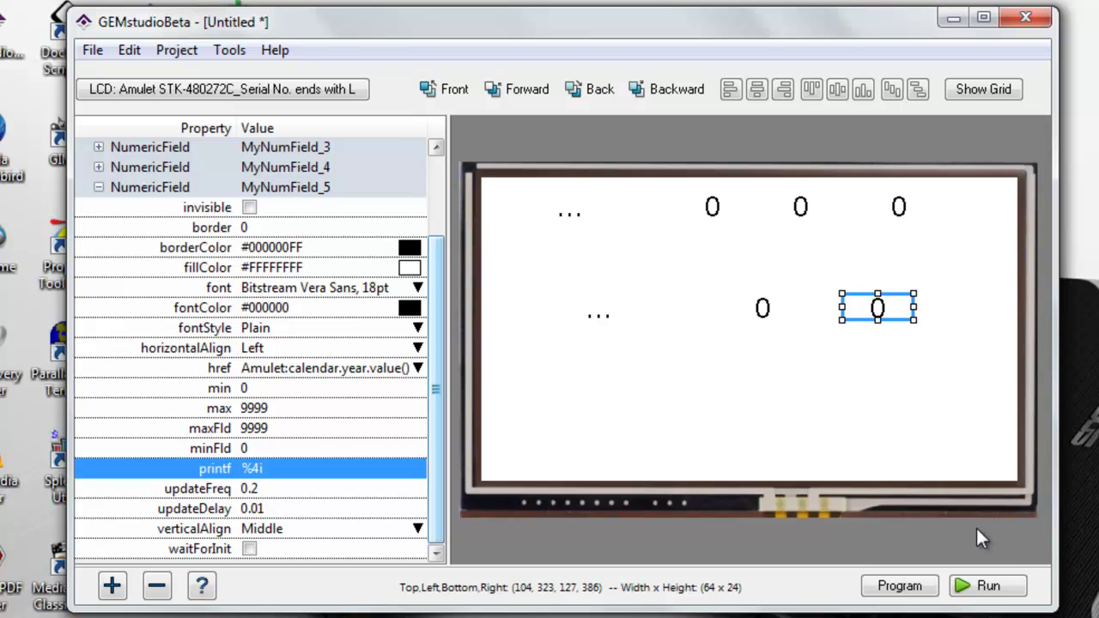
{"action": "left_click", "coordinate": [990, 588]}
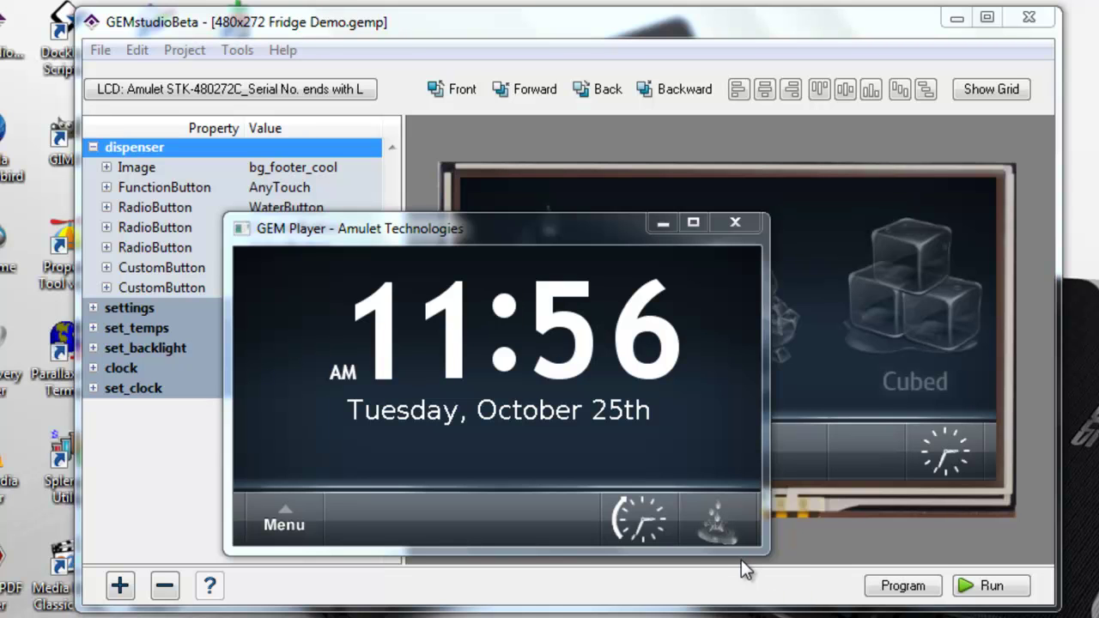
In the running Fridge Demo, enter clock setting, advance the minutes to 59 and accept the new time.
{"action": "left_click", "coordinate": [634, 525]}
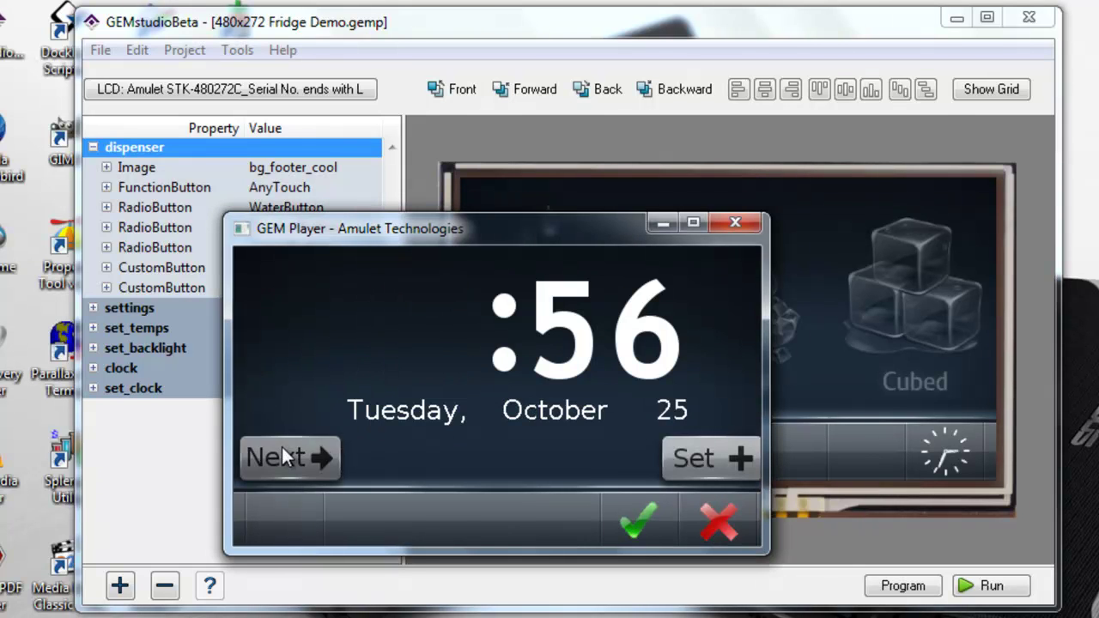
{"action": "left_click", "coordinate": [281, 446]}
{"action": "left_click", "coordinate": [709, 452]}
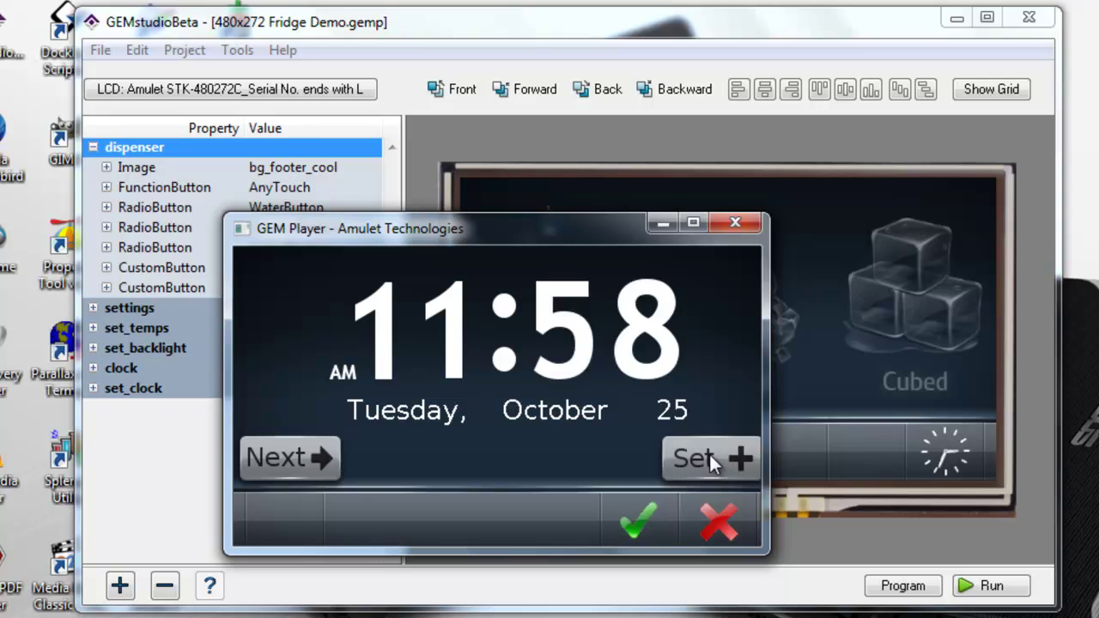
{"action": "left_click", "coordinate": [707, 453]}
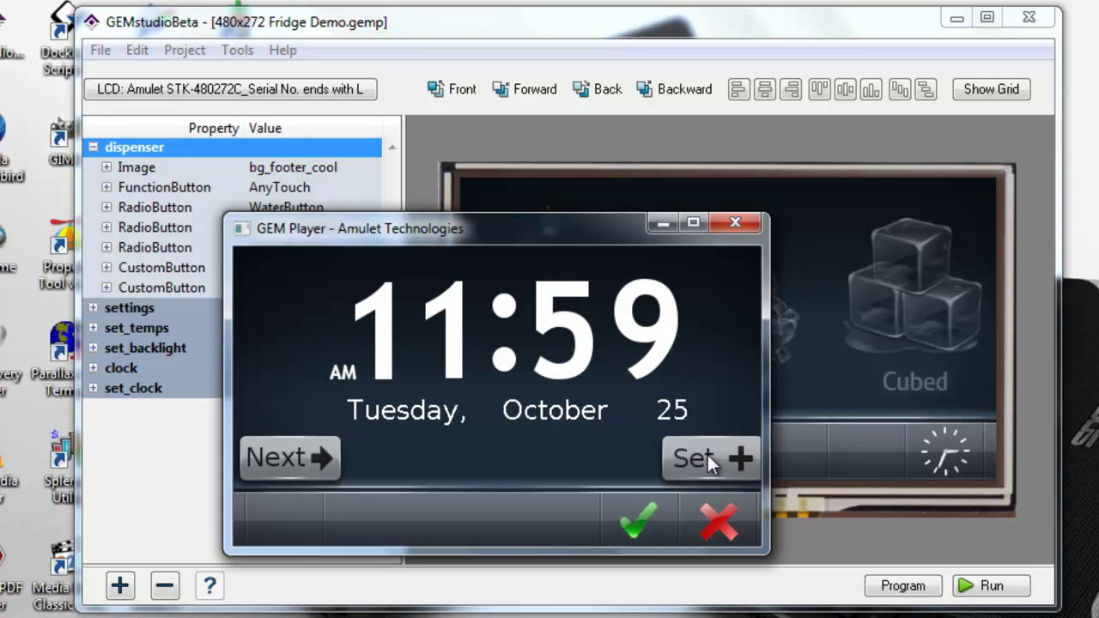
{"action": "left_click", "coordinate": [655, 535]}
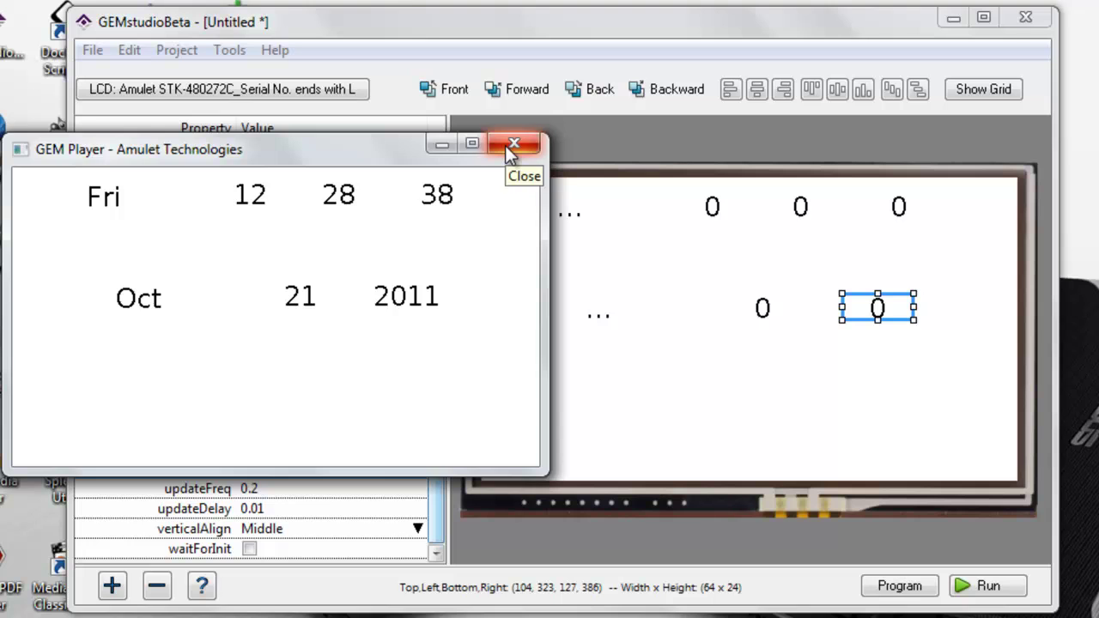
Close the page's player preview and add a function button below the second-row string field, at about top 166, left 109.
{"action": "left_click", "coordinate": [509, 147]}
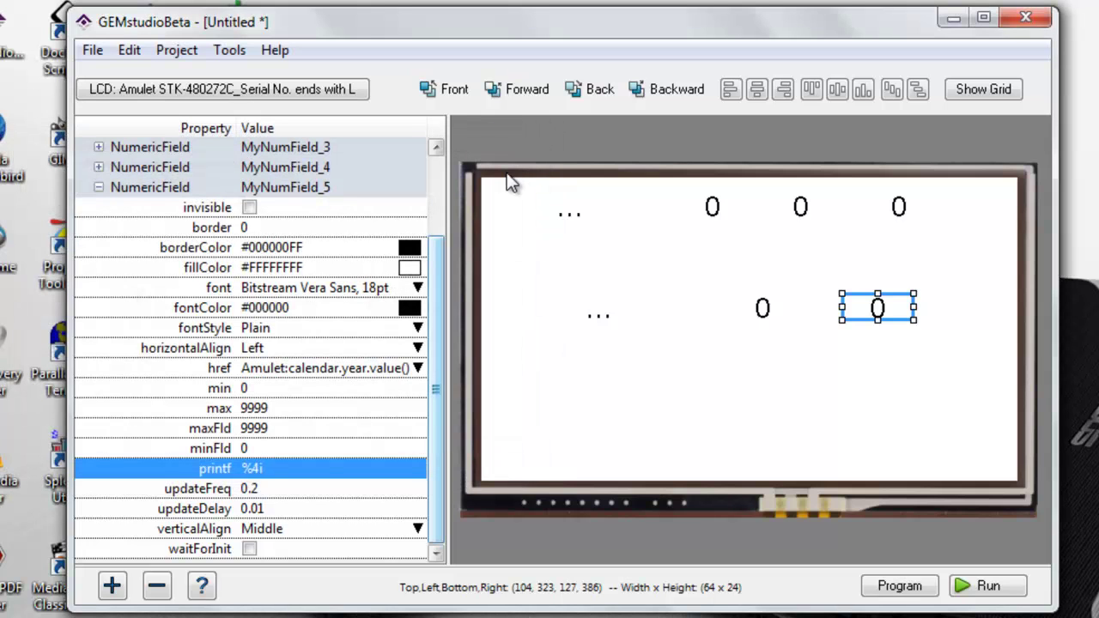
{"action": "left_click", "coordinate": [111, 585]}
{"action": "left_click", "coordinate": [361, 370]}
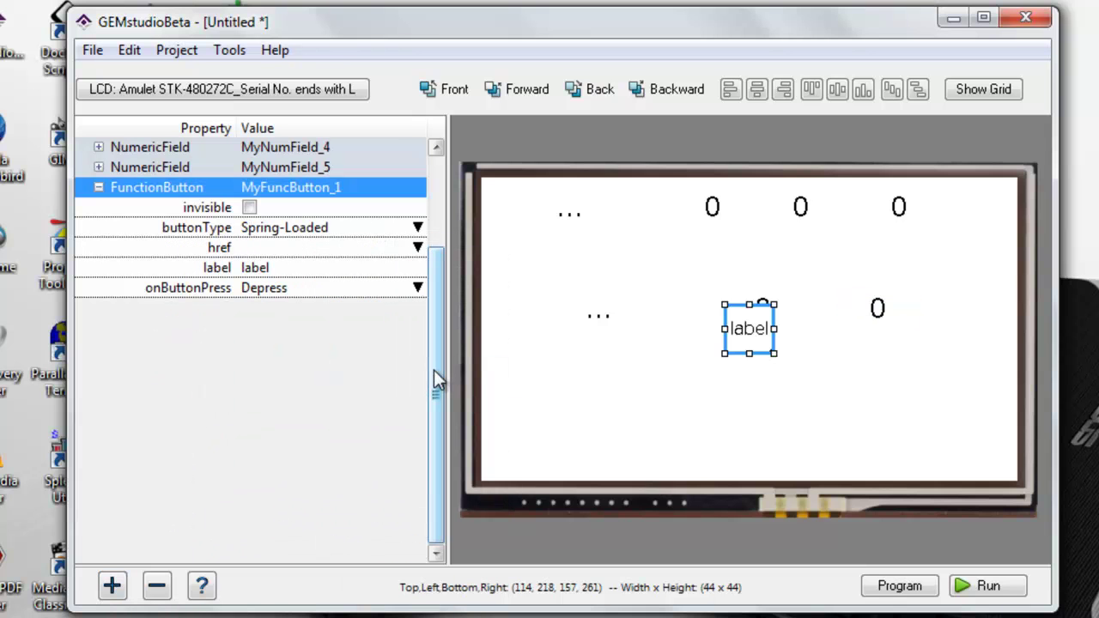
{"action": "left_click_drag", "start_coordinate": [748, 323], "coordinate": [627, 386]}
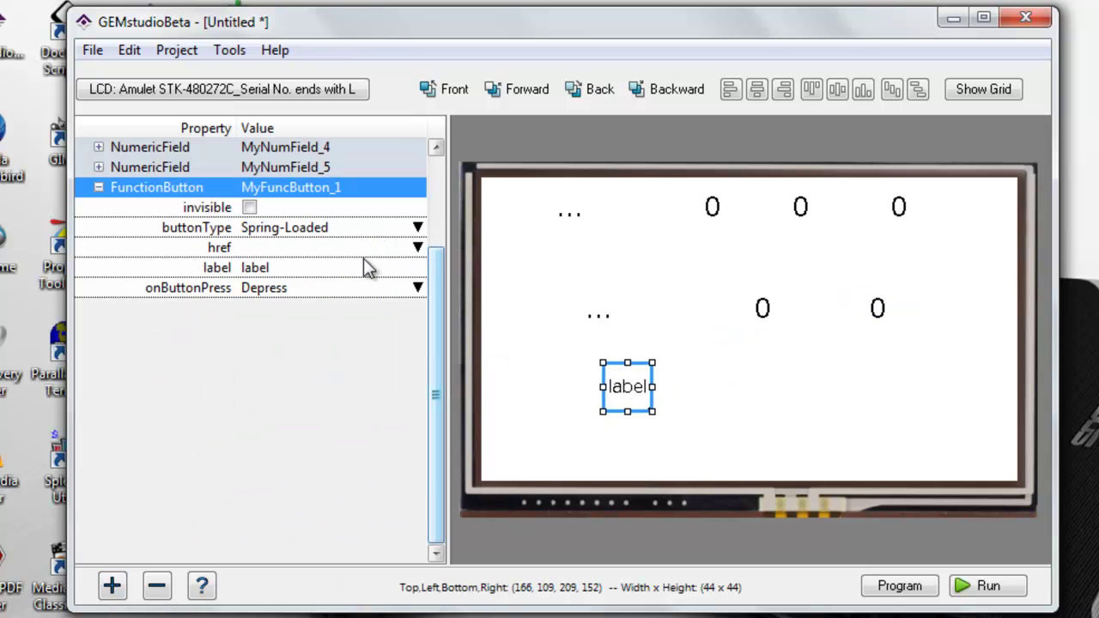
Set the function button's href to Amulet:lowPower.sleep(LCD_OFF/FAST_CLK) using the method list's suggestions.
{"action": "left_click", "coordinate": [340, 249]}
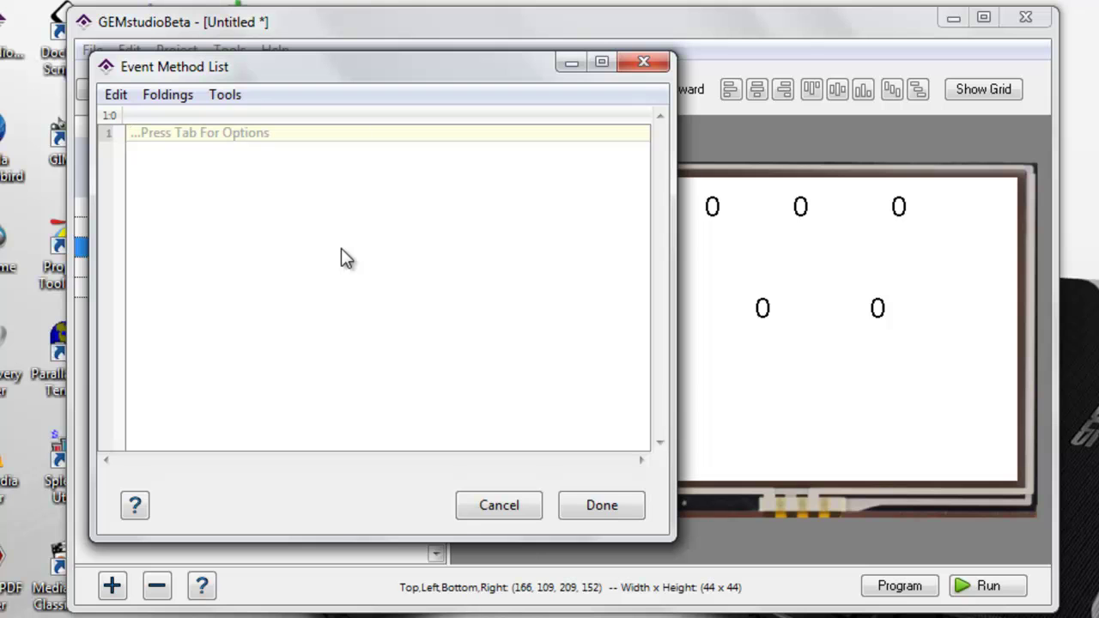
{"action": "key", "text": "Tab"}
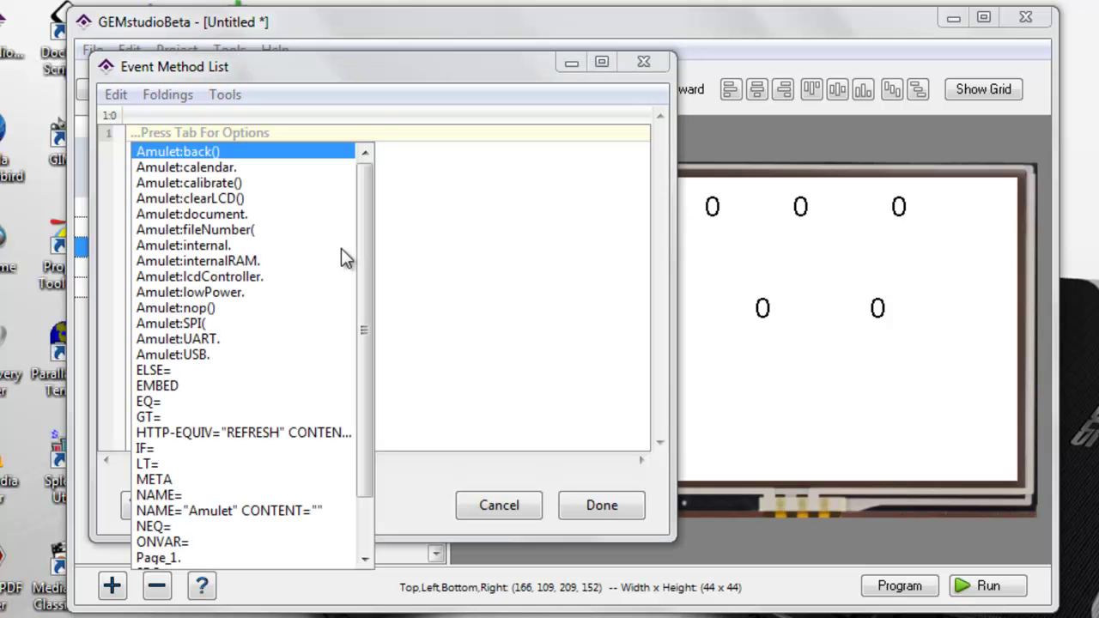
{"action": "double_click", "coordinate": [199, 293]}
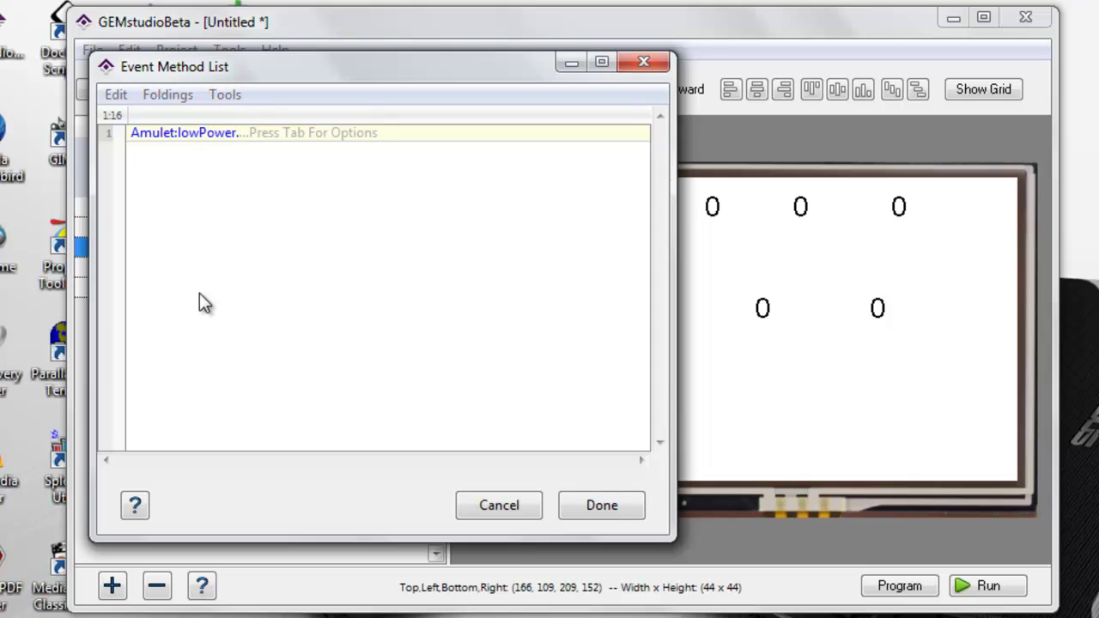
{"action": "key", "text": "Tab"}
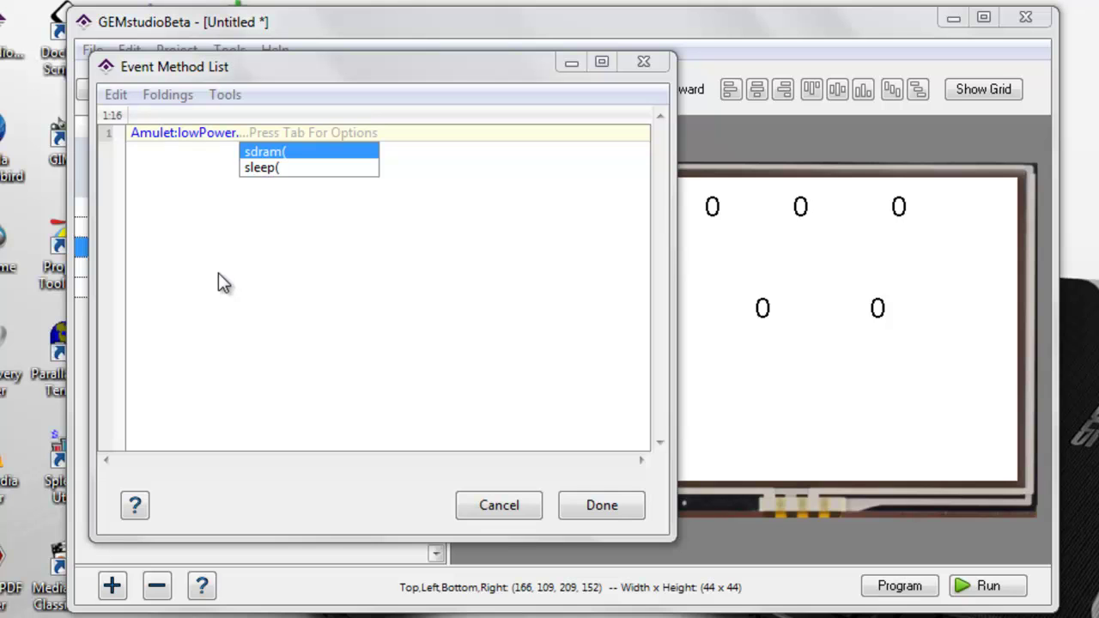
{"action": "double_click", "coordinate": [292, 170]}
{"action": "key", "text": "Tab"}
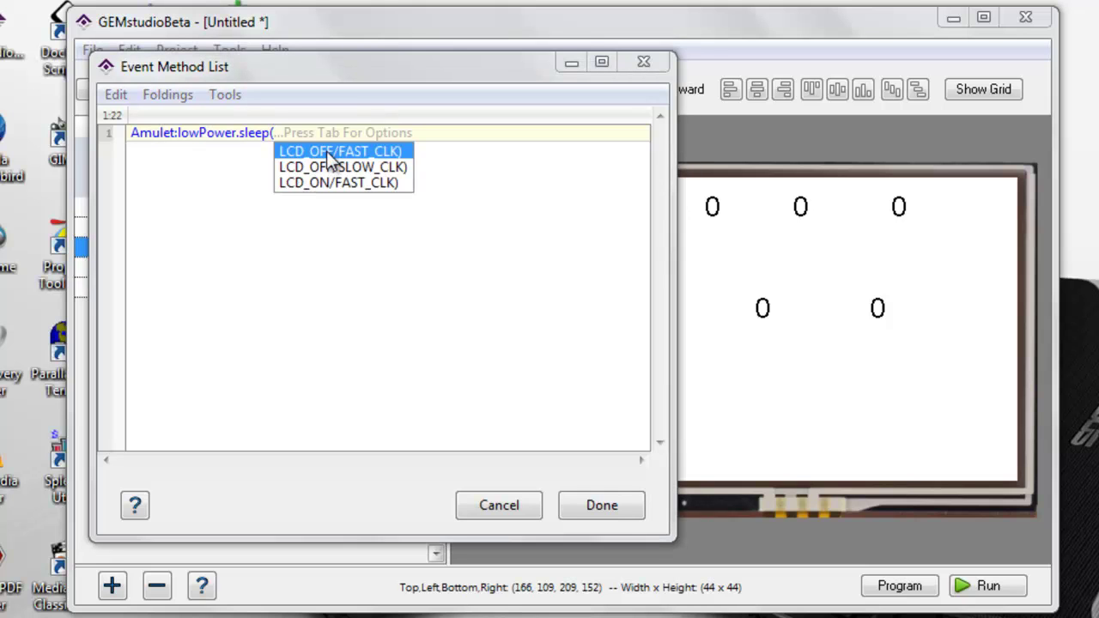
{"action": "double_click", "coordinate": [328, 152]}
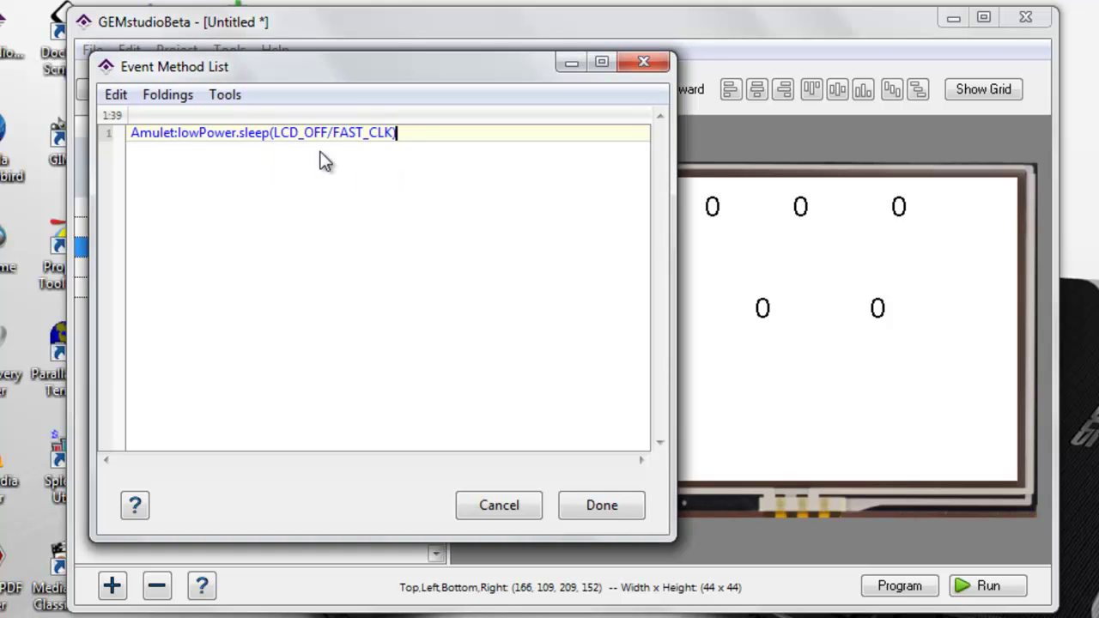
{"action": "left_click", "coordinate": [612, 508]}
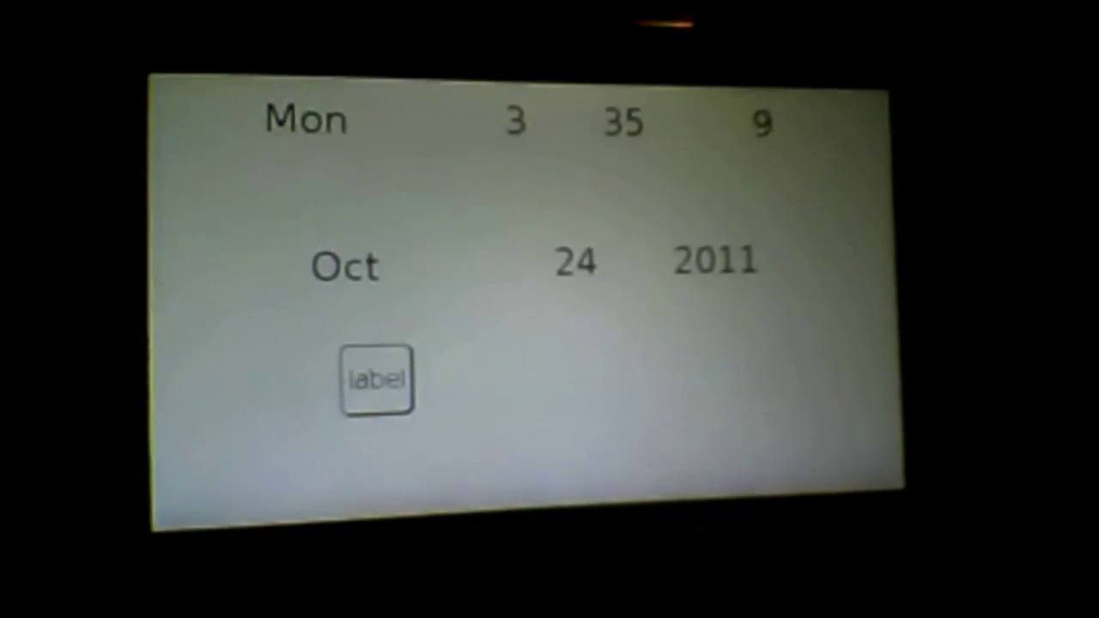
{"action": "left_click", "coordinate": [390, 385]}
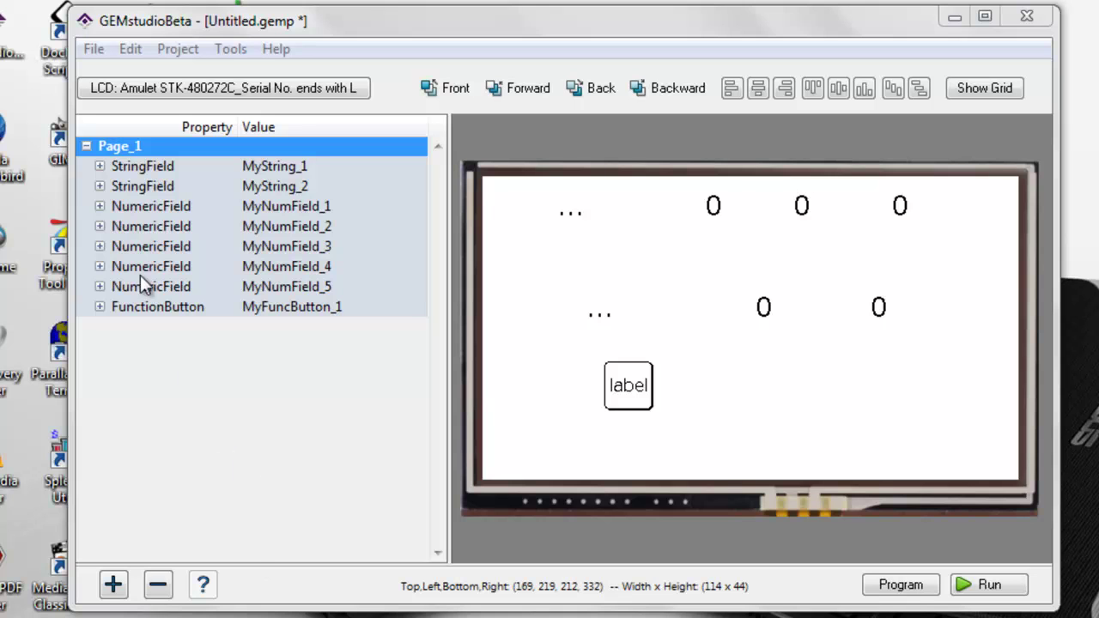
Open the page functions of Page_1 and unfold the initMeta block.
{"action": "right_click", "coordinate": [150, 147]}
{"action": "left_click", "coordinate": [198, 162]}
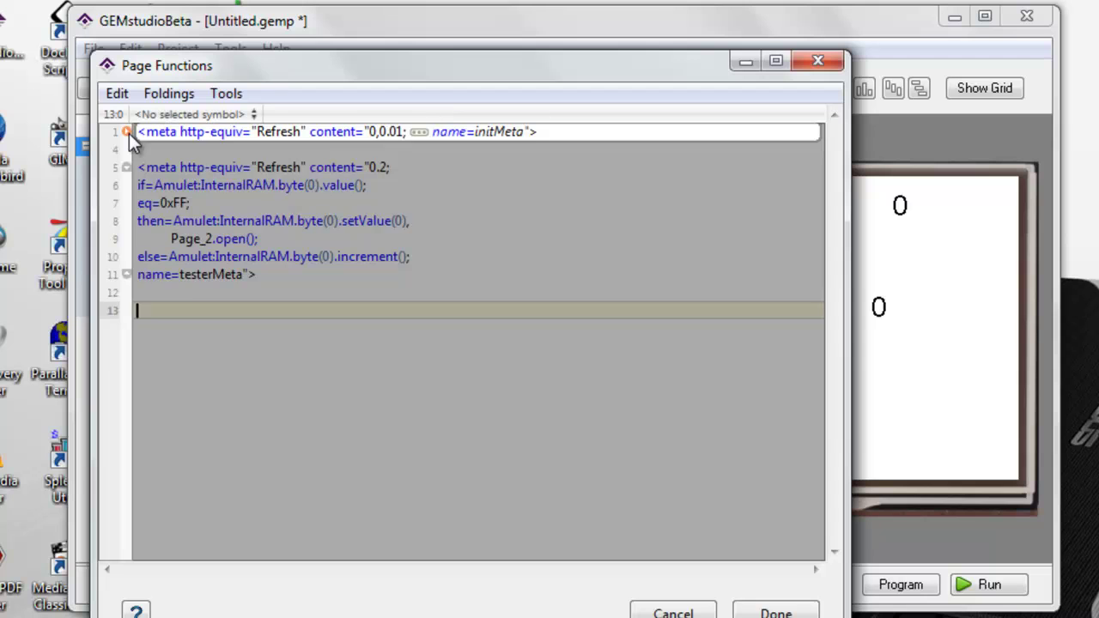
{"action": "left_click", "coordinate": [128, 133]}
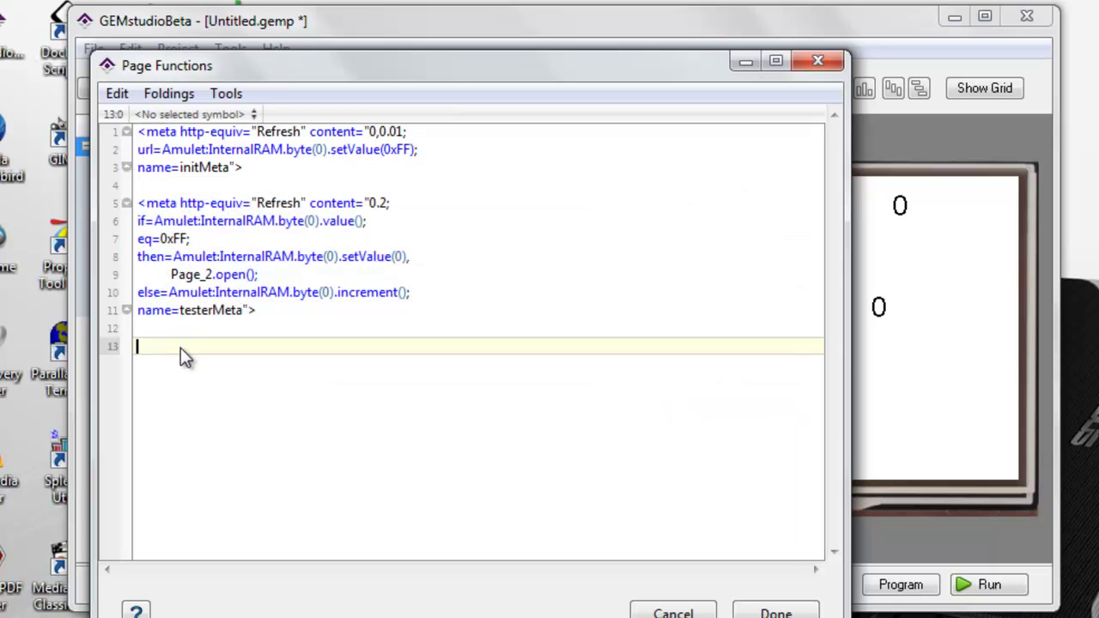
Insert <META HTTP-EQUIV="REFRESH" CONTENT="" with autocompletion on line 13, below the testerMeta block.
{"action": "type", "text": "<Me"}
{"action": "key", "text": "Tab"}
{"action": "type", "text": "H"}
{"action": "key", "text": "Tab"}
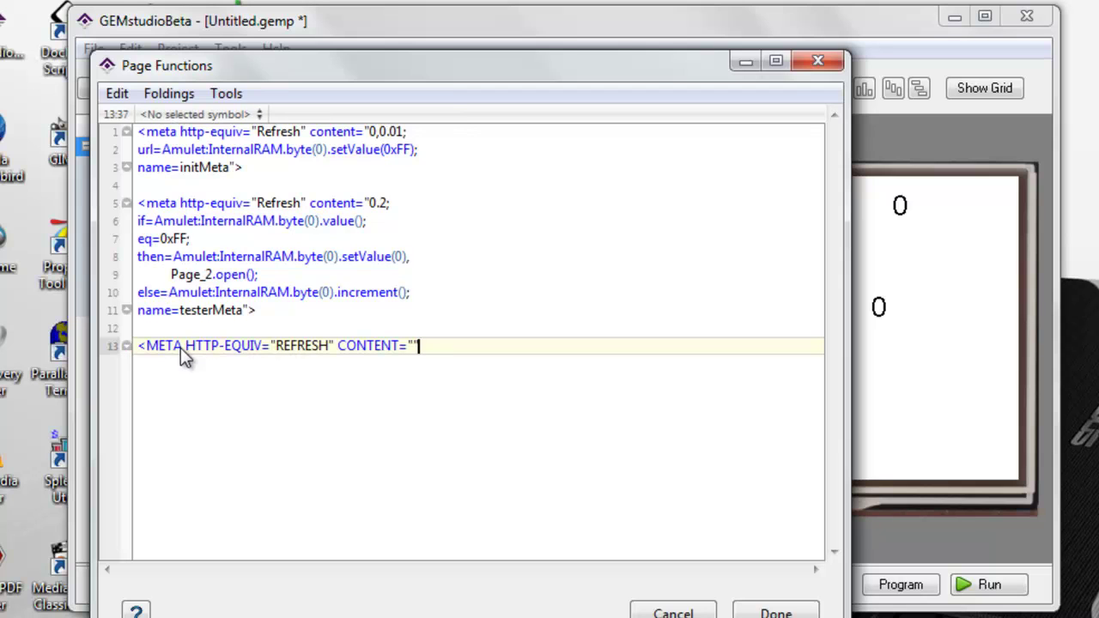
{"action": "left_click", "coordinate": [118, 93]}
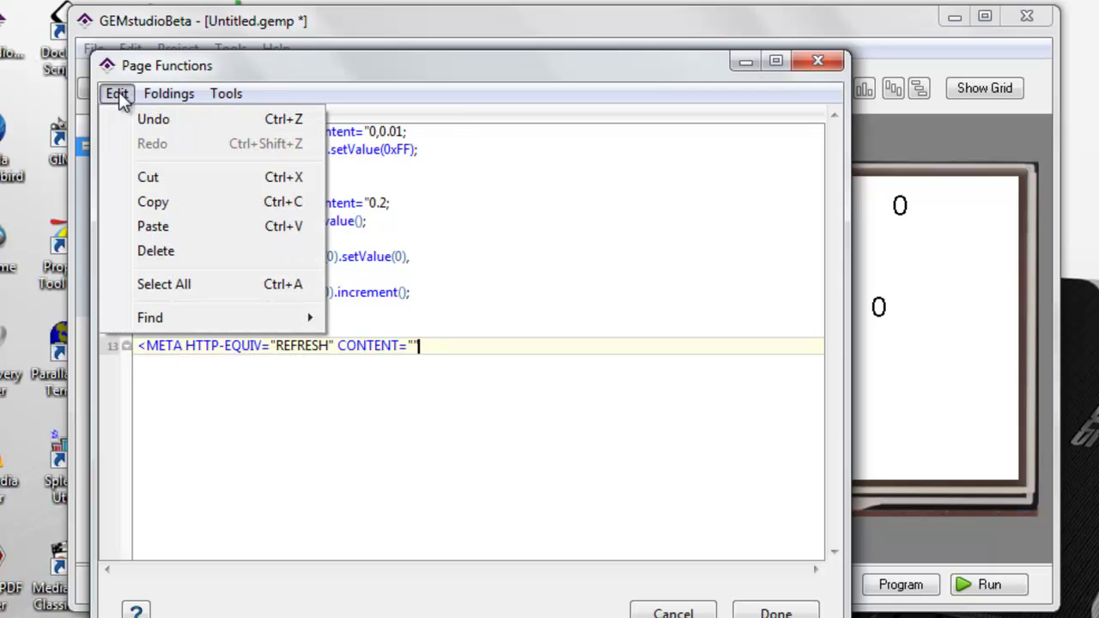
{"action": "mouse_move", "coordinate": [177, 93]}
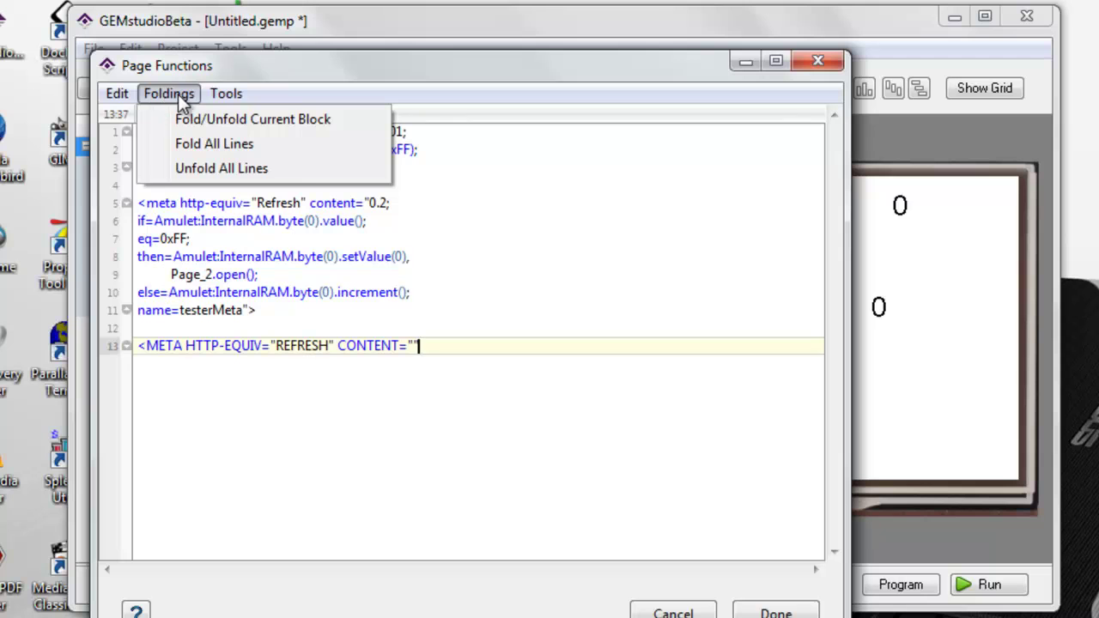
{"action": "mouse_move", "coordinate": [111, 93]}
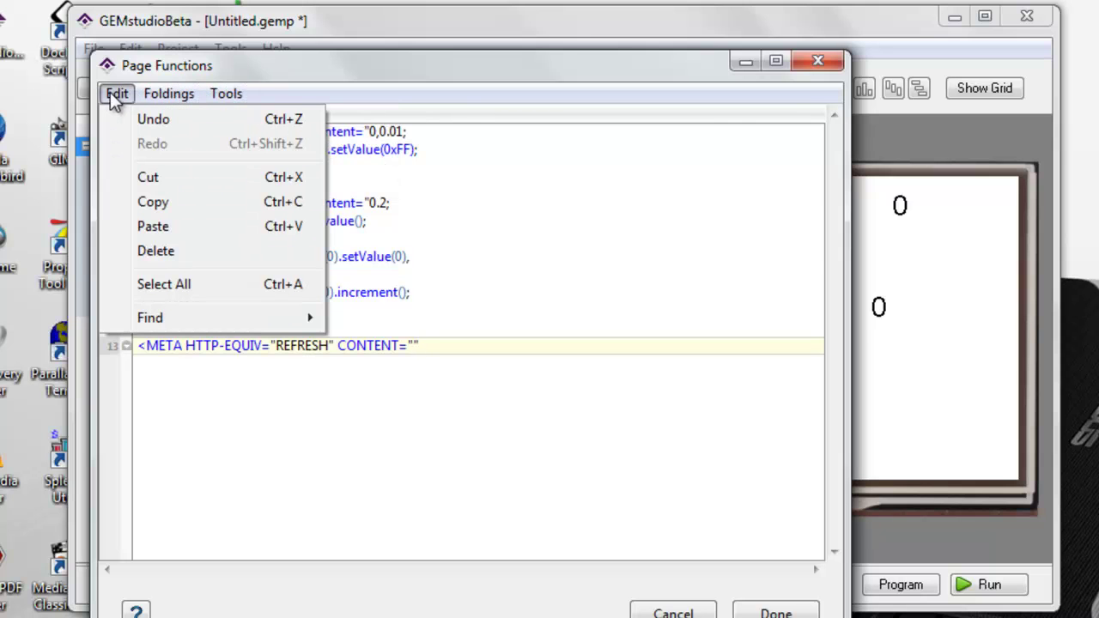